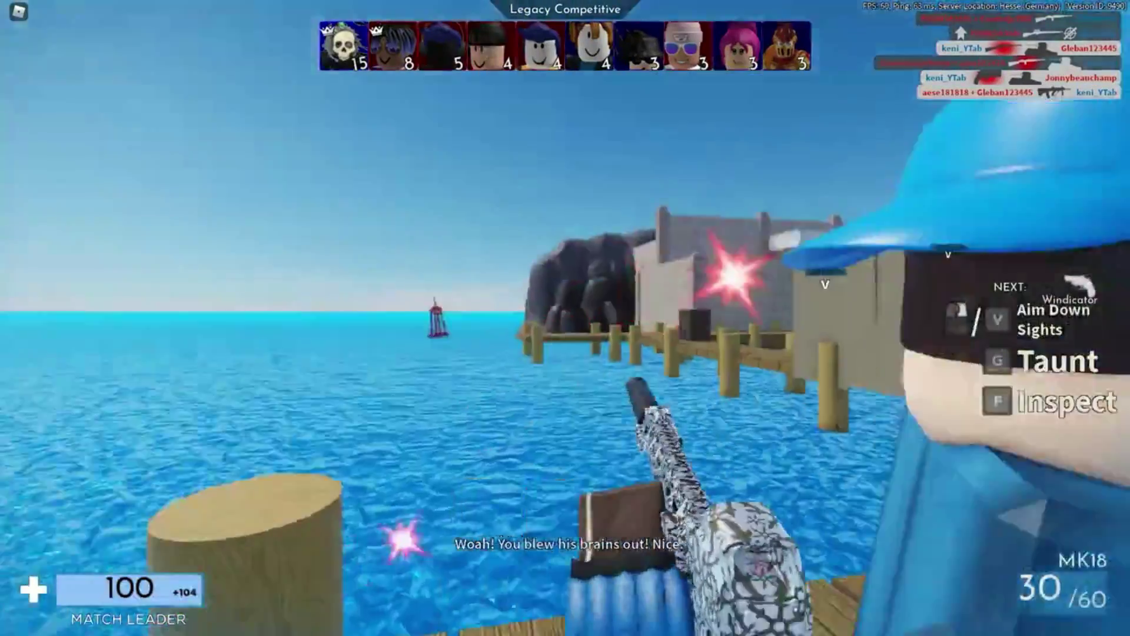
Play the Arsenal Legacy Competitive round, advancing and shooting with the MK18 rifle
key(w)
key(3)
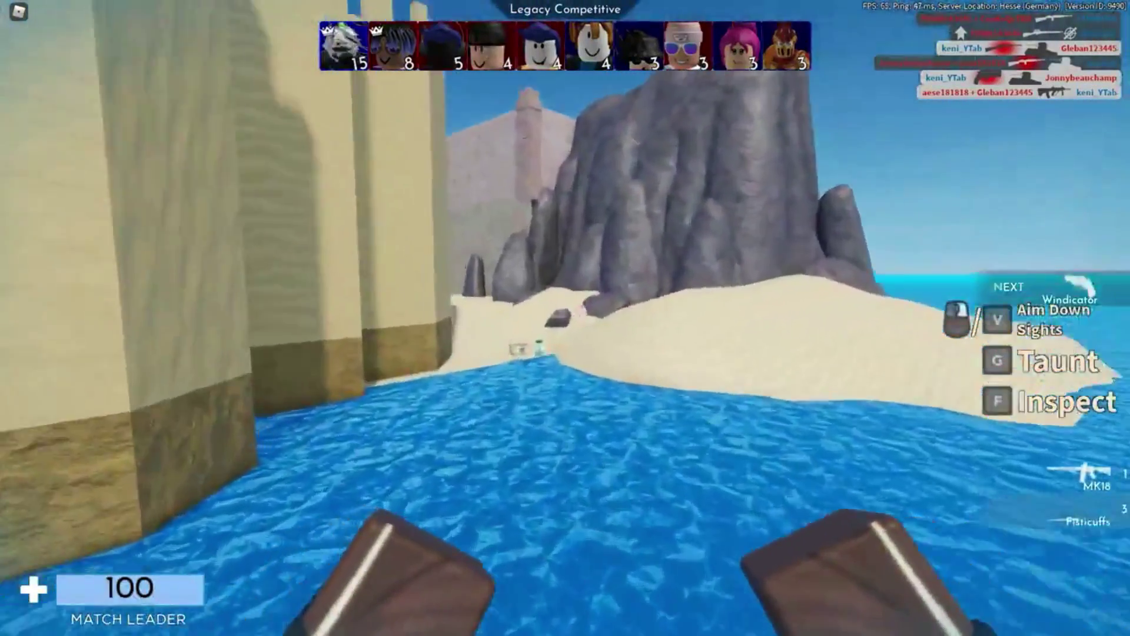
key(1)
click(565, 318)
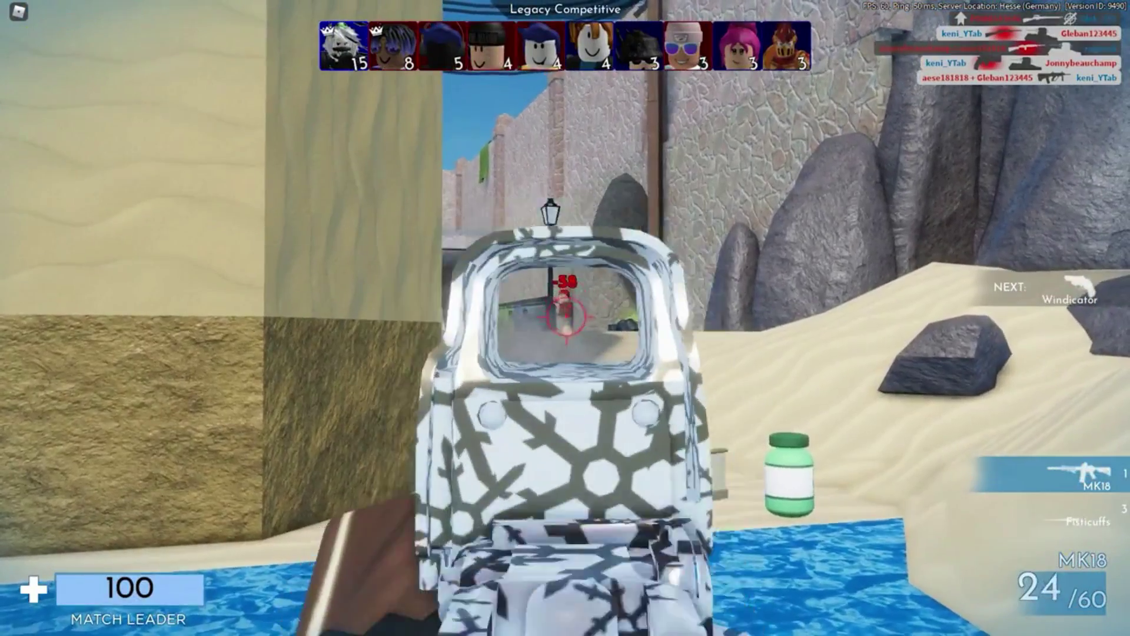
key(w)
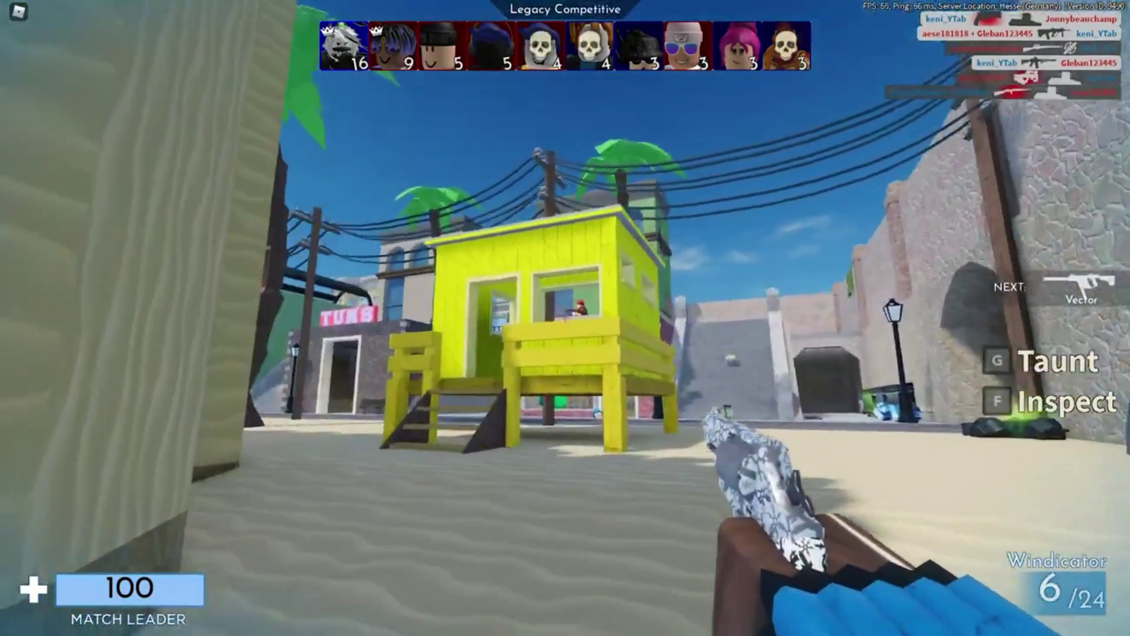
click(565, 318)
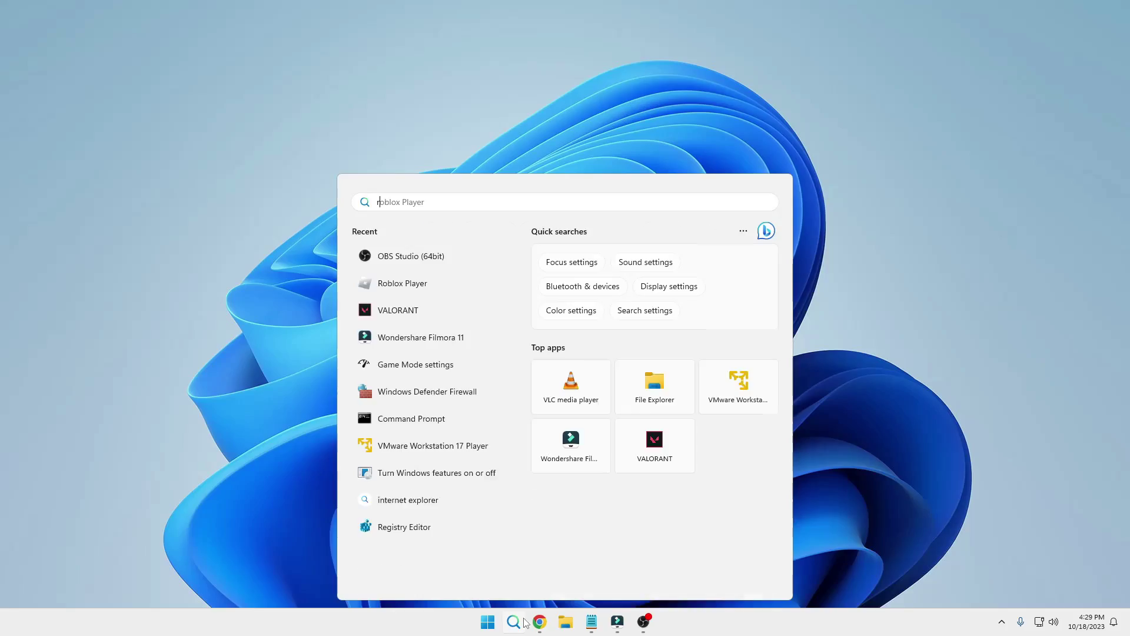
Search Windows for 'roblox', then view and close the hidden tray icons
text(roblo)
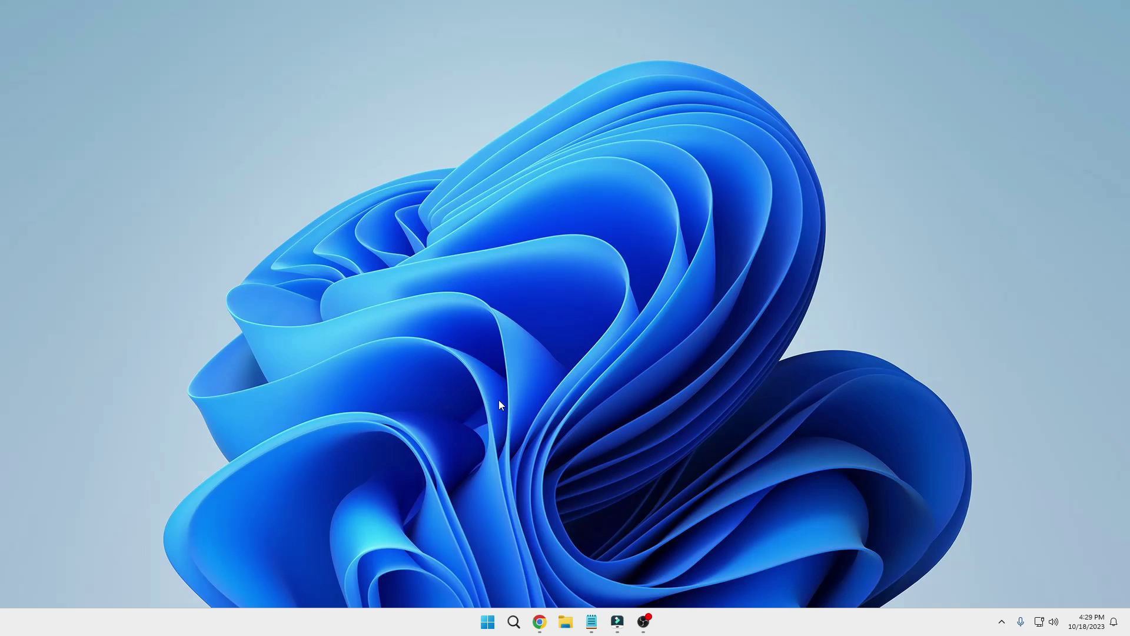
click(1002, 623)
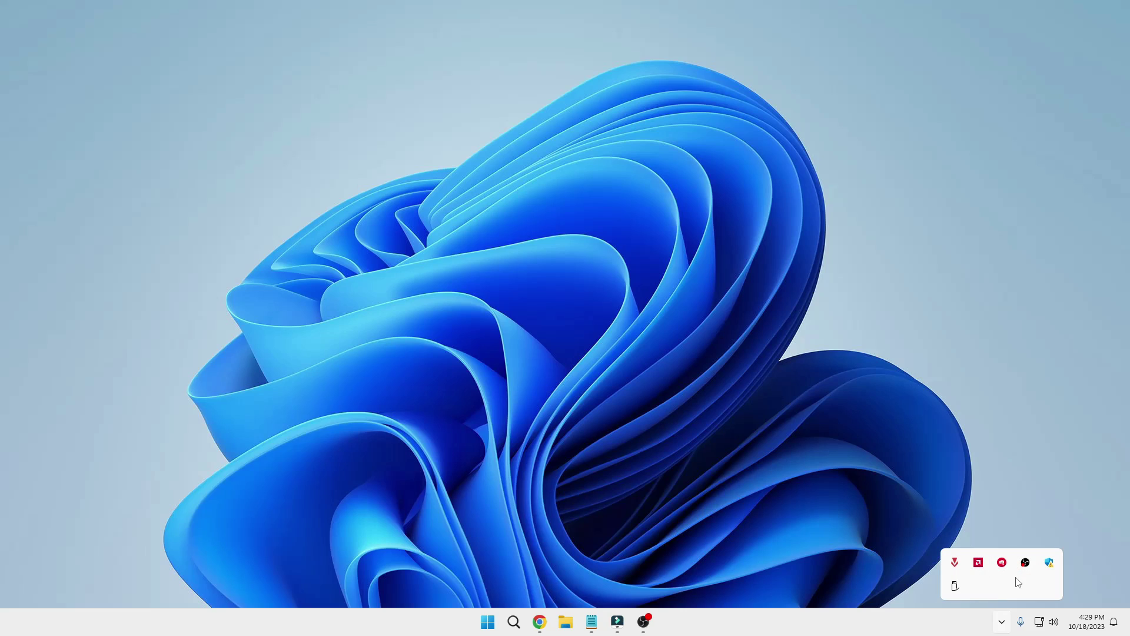
click(798, 365)
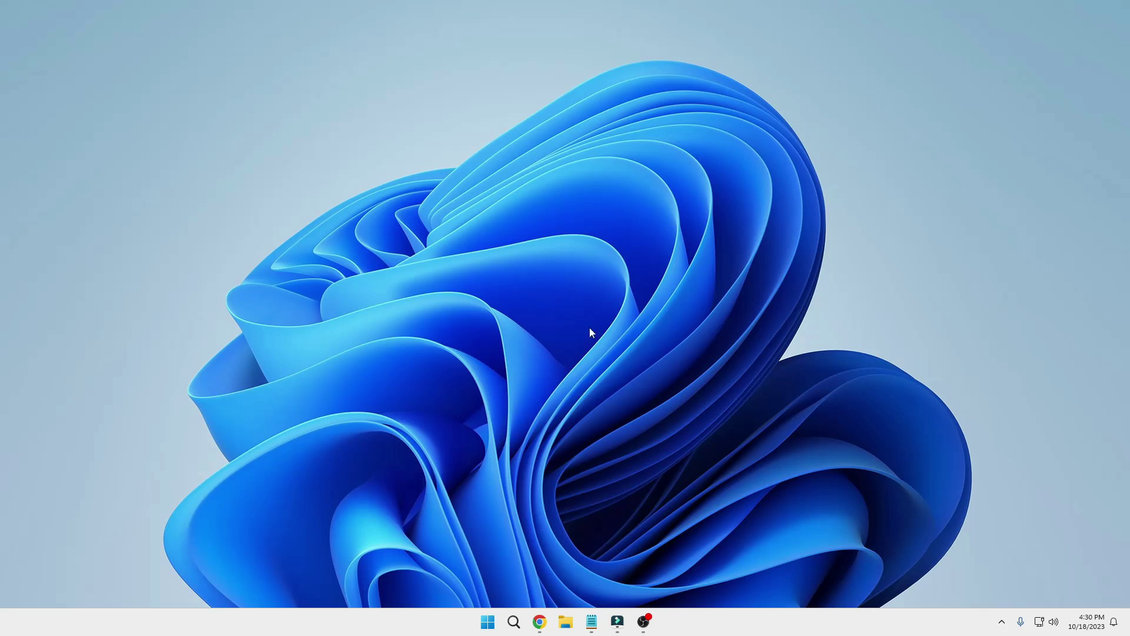
Check Task Manager's process list for anything Roblox, then close it
right_click(489, 619)
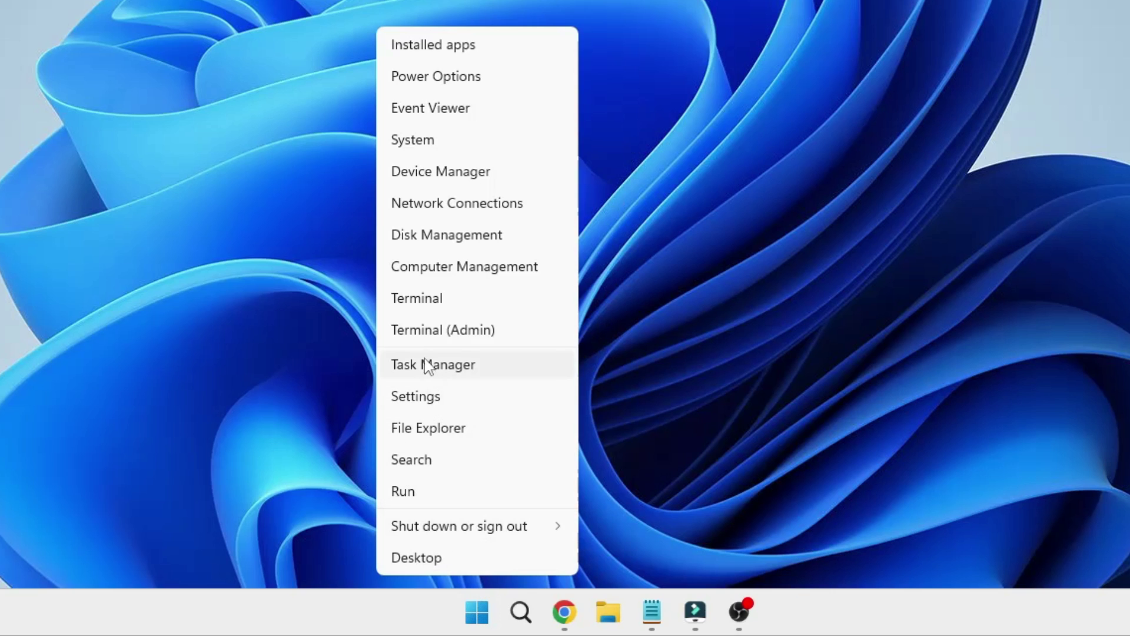
click(454, 472)
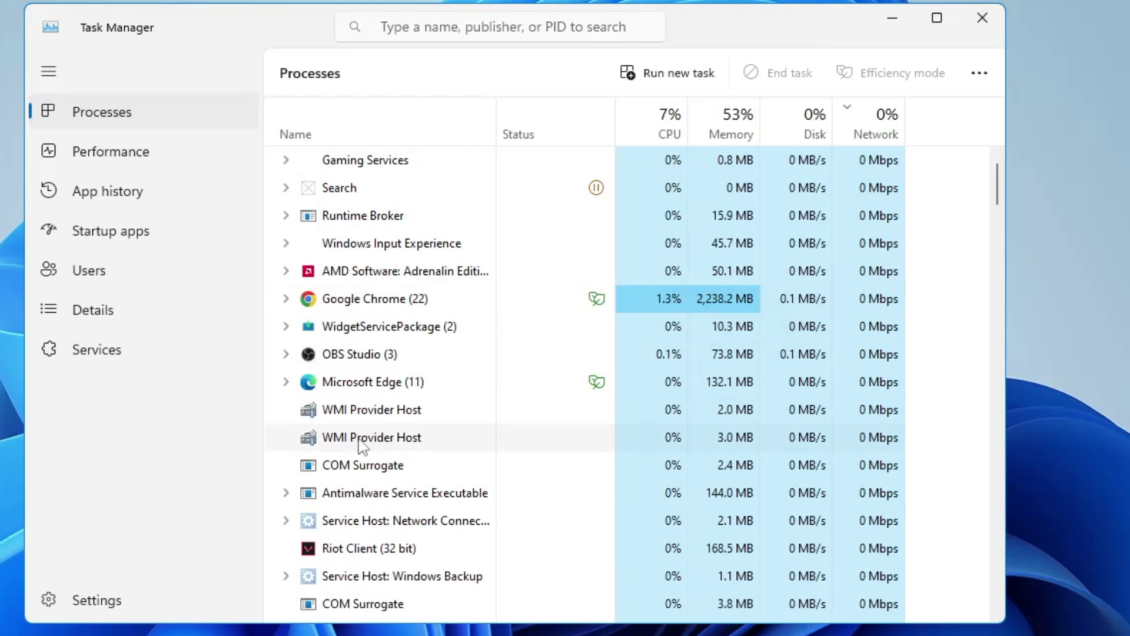
scroll(359, 440, down, 5)
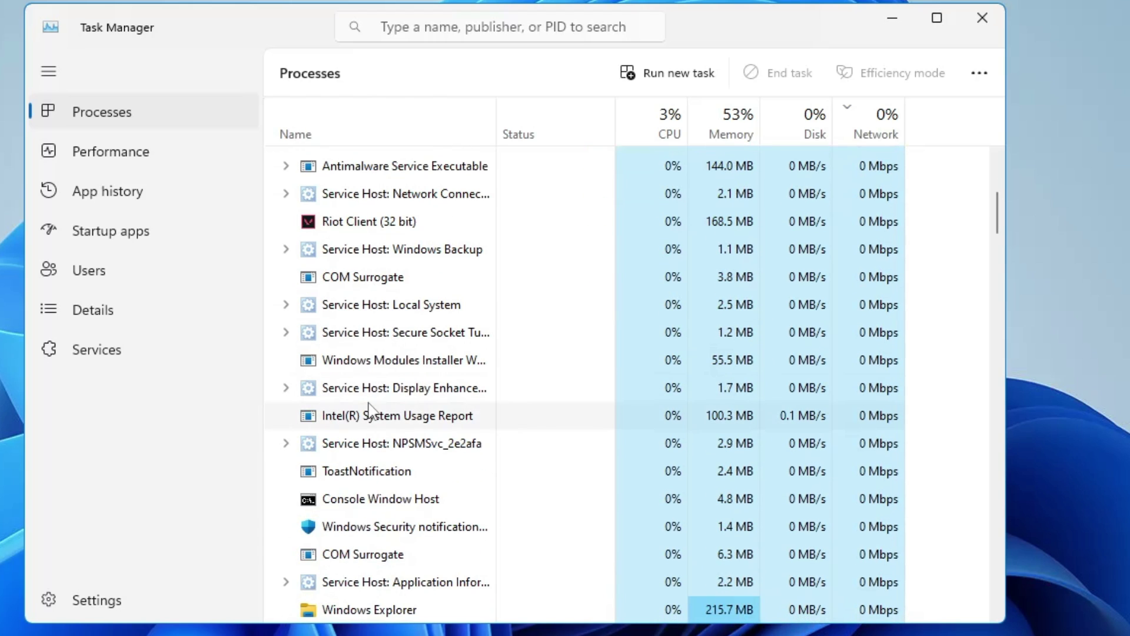
scroll(370, 407, down, 6)
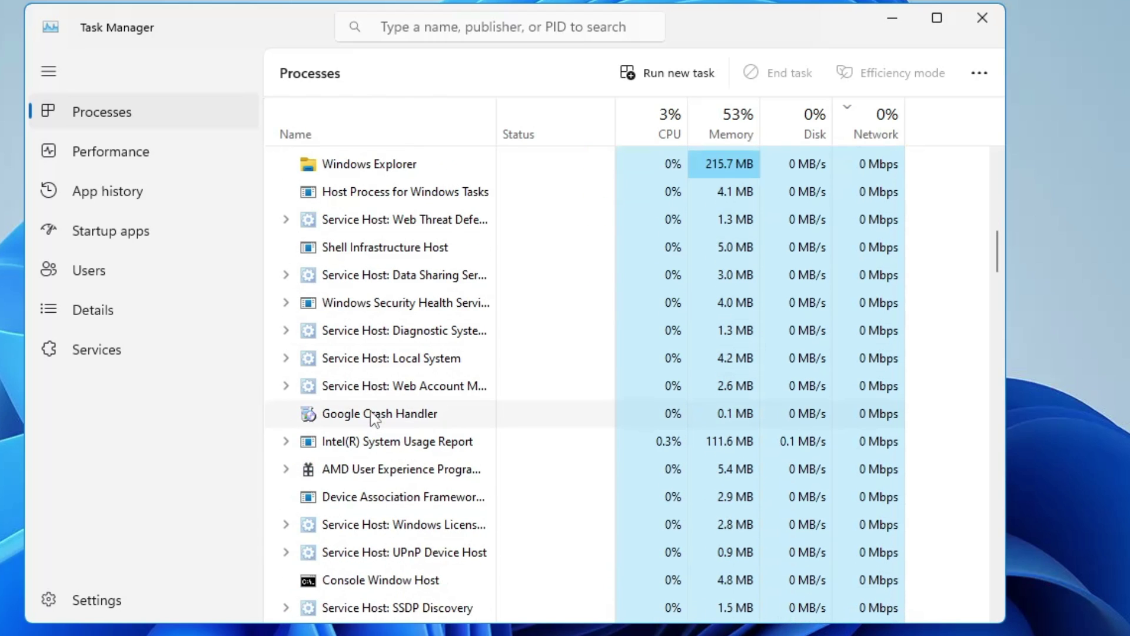
scroll(372, 418, down, 1)
click(648, 30)
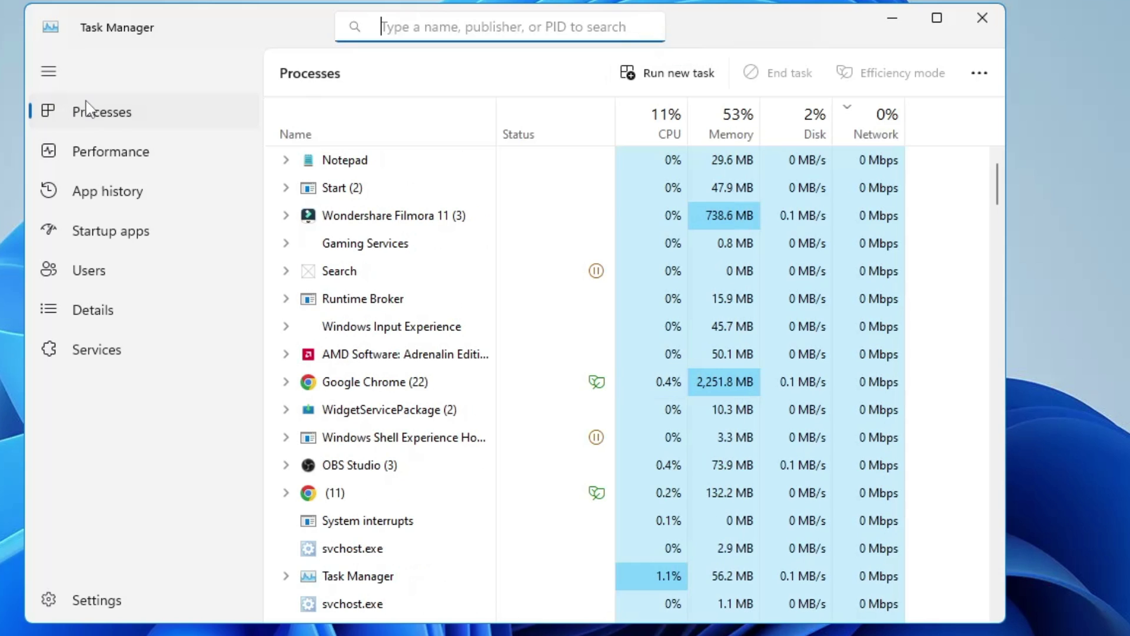
scroll(436, 328, down, 9)
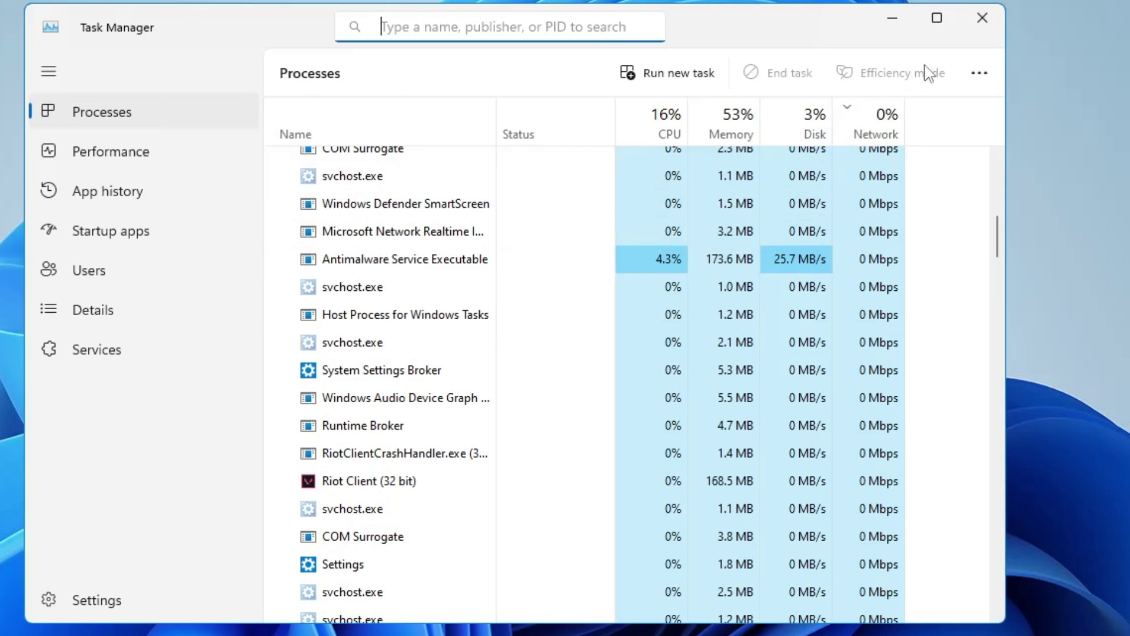
click(982, 18)
Open the Windows Temp folder by running 'temp' from the Run prompt
right_click(483, 616)
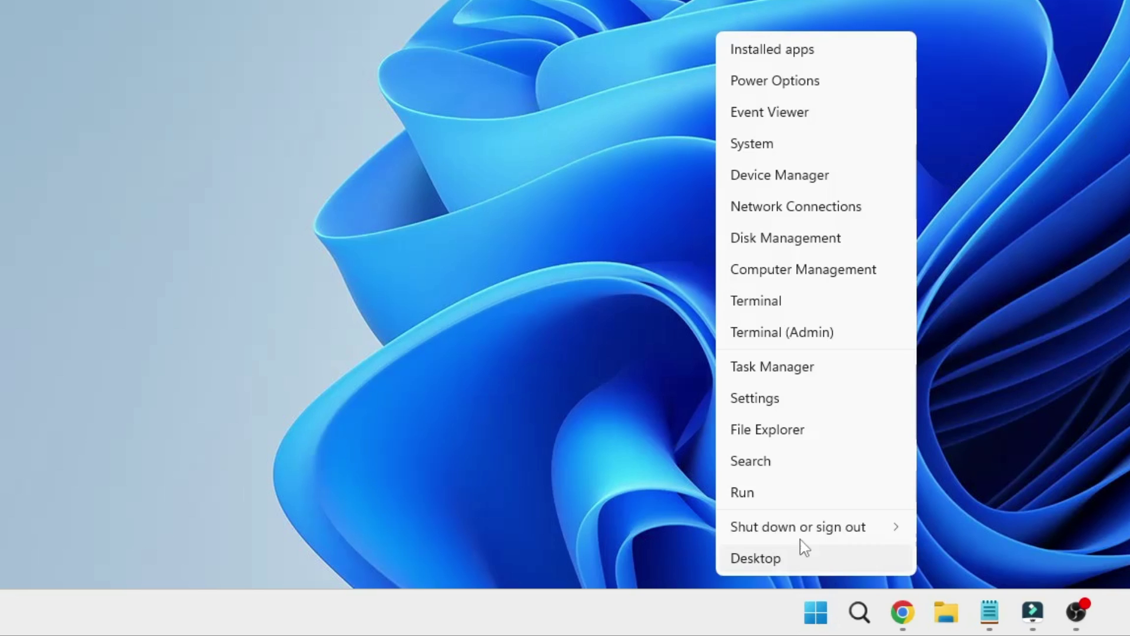
click(750, 492)
text(t)
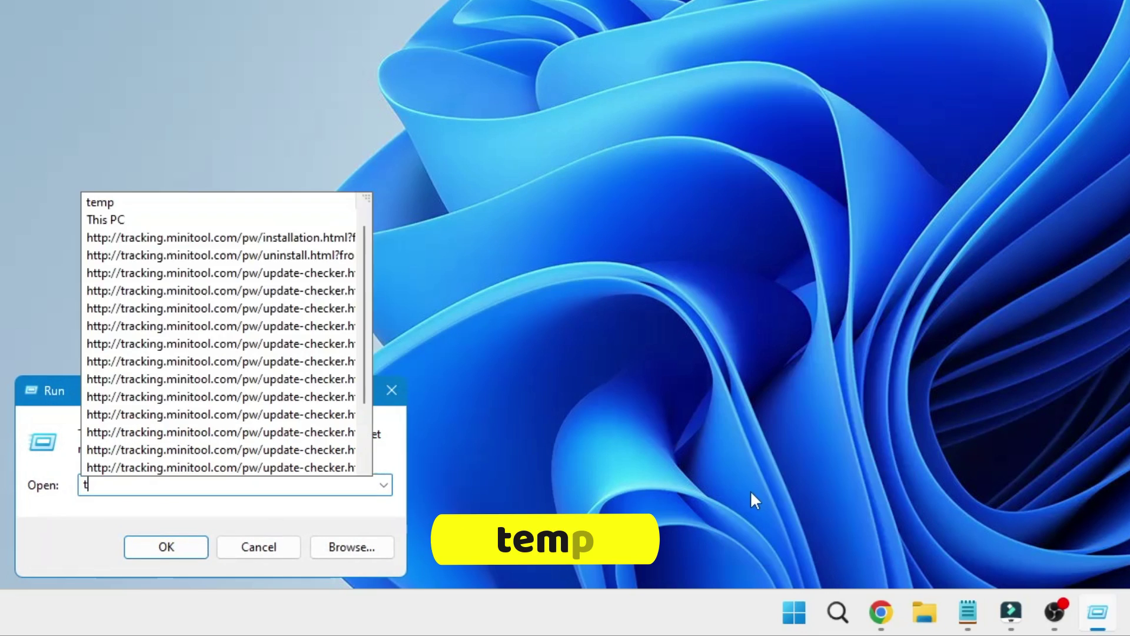
text(emp)
key(Return)
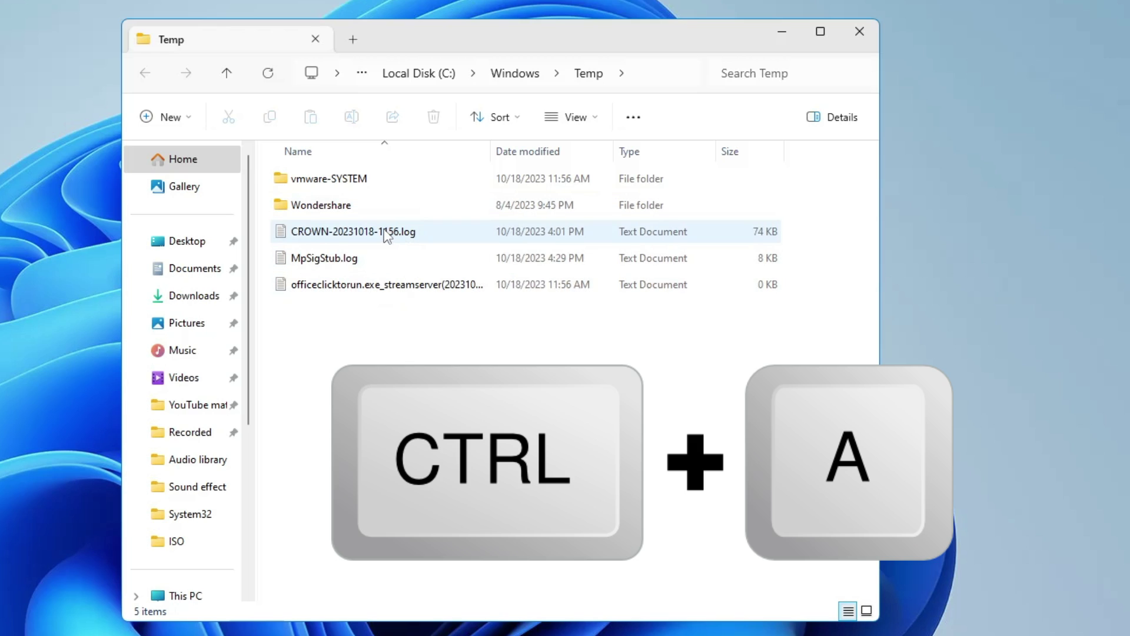
Delete all of C:\Windows\Temp, skipping in-use items, and close the window
key(ctrl+a)
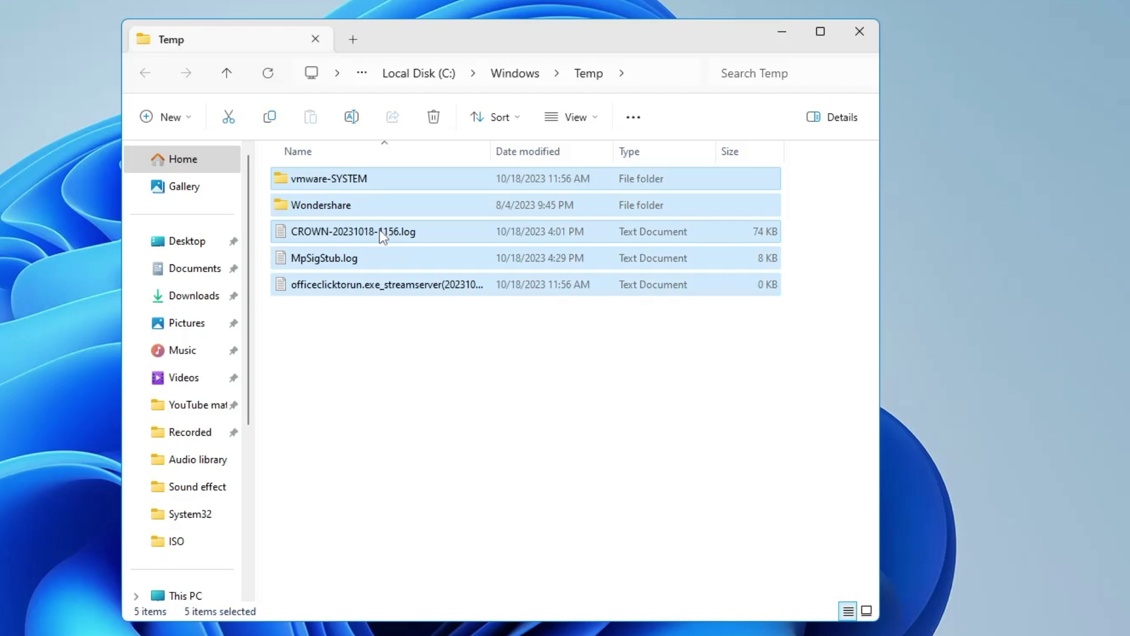
key(Delete)
click(383, 226)
click(311, 233)
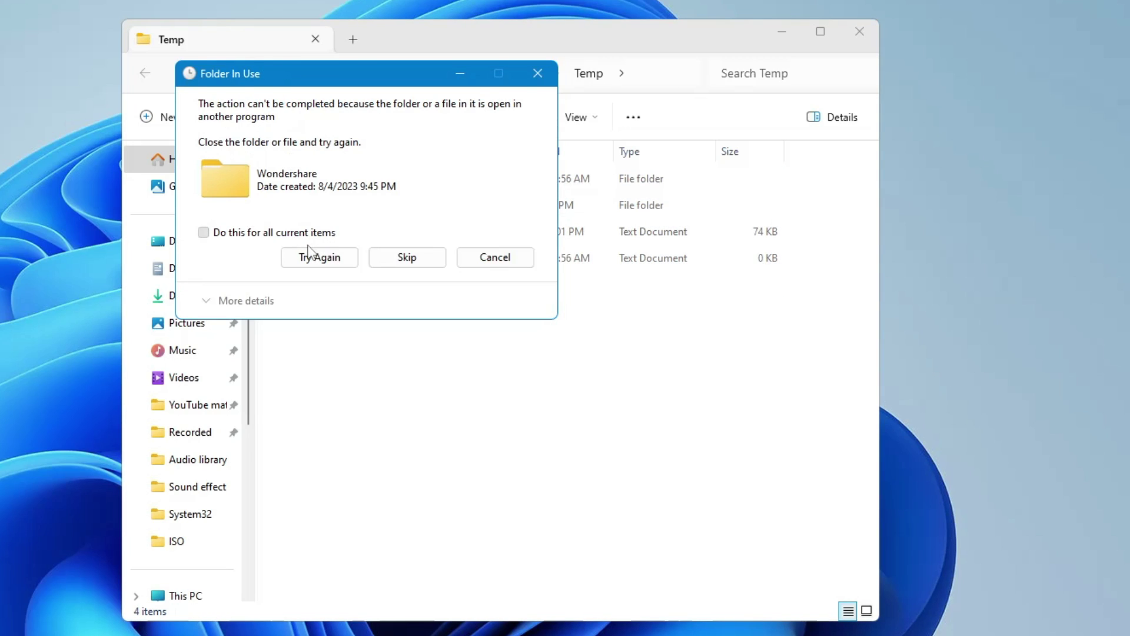
click(388, 259)
click(434, 229)
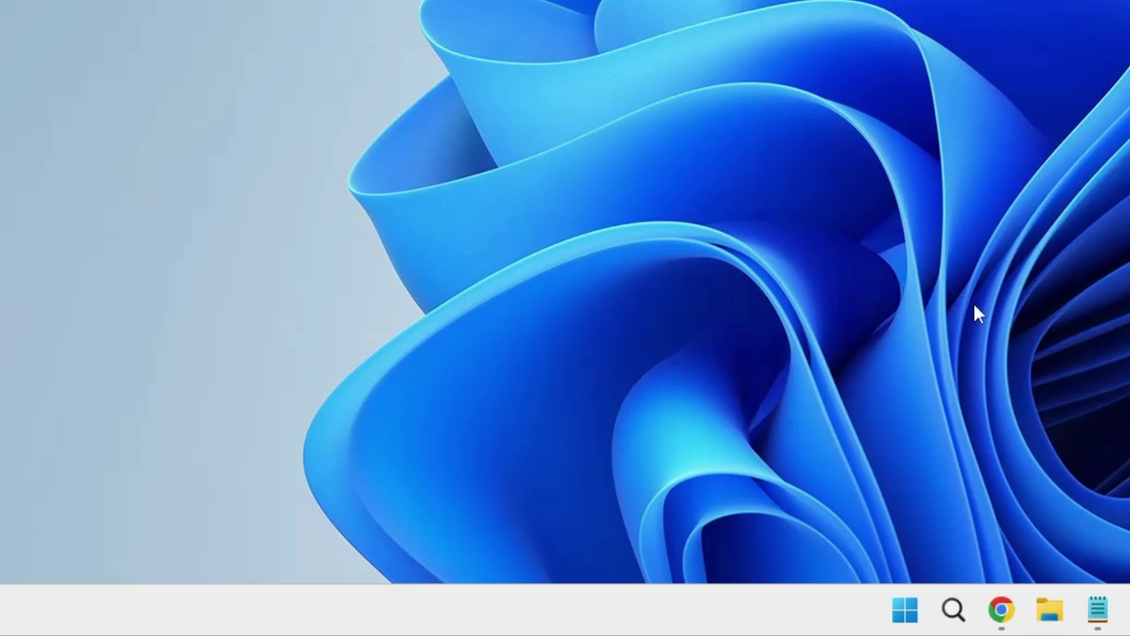
Open the user's local Temp folder by running '%temp%'
right_click(904, 609)
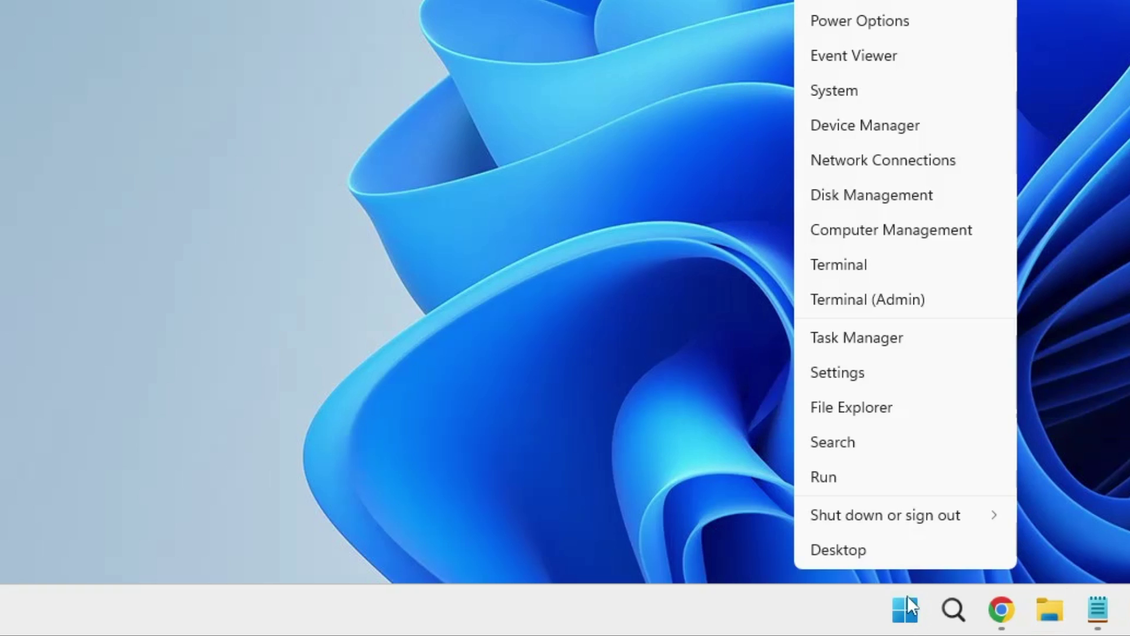
click(859, 474)
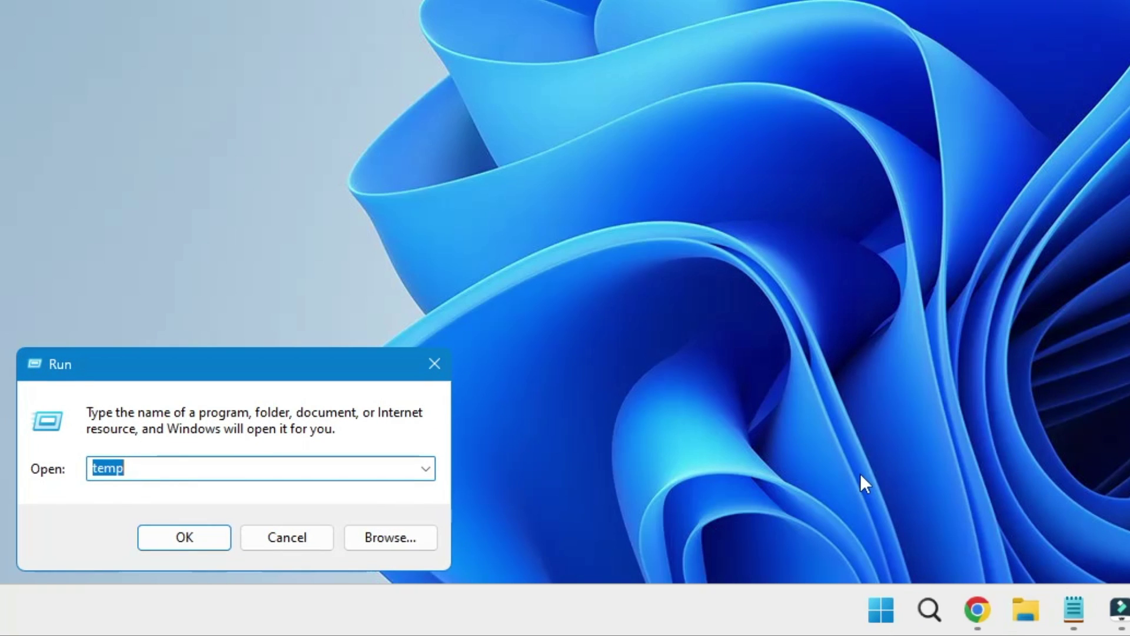
text(%temp%)
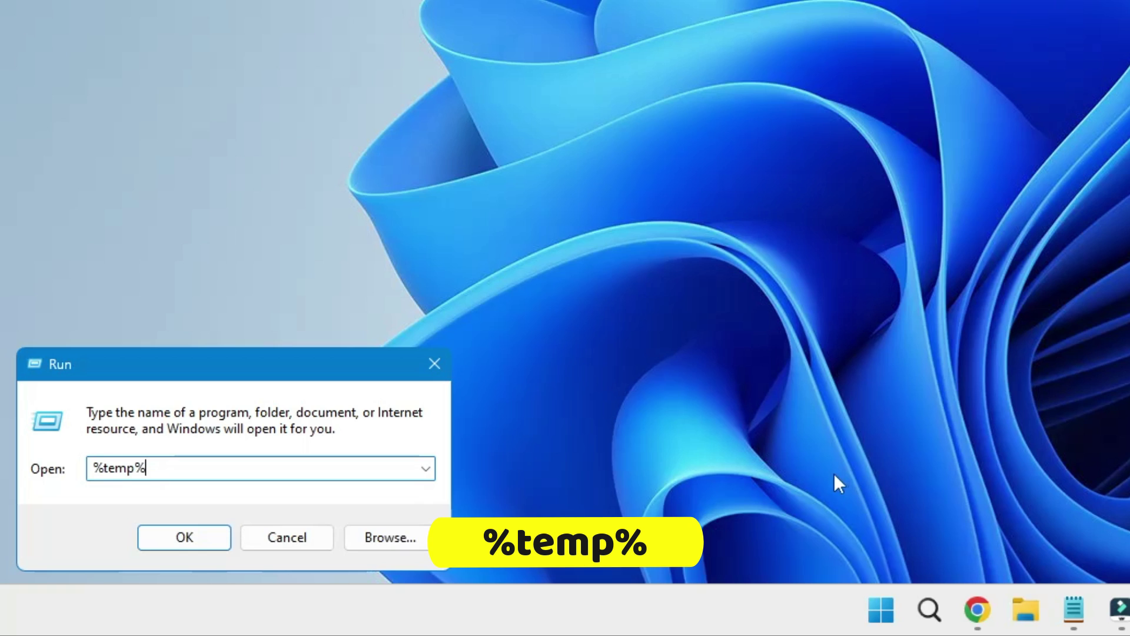
click(217, 539)
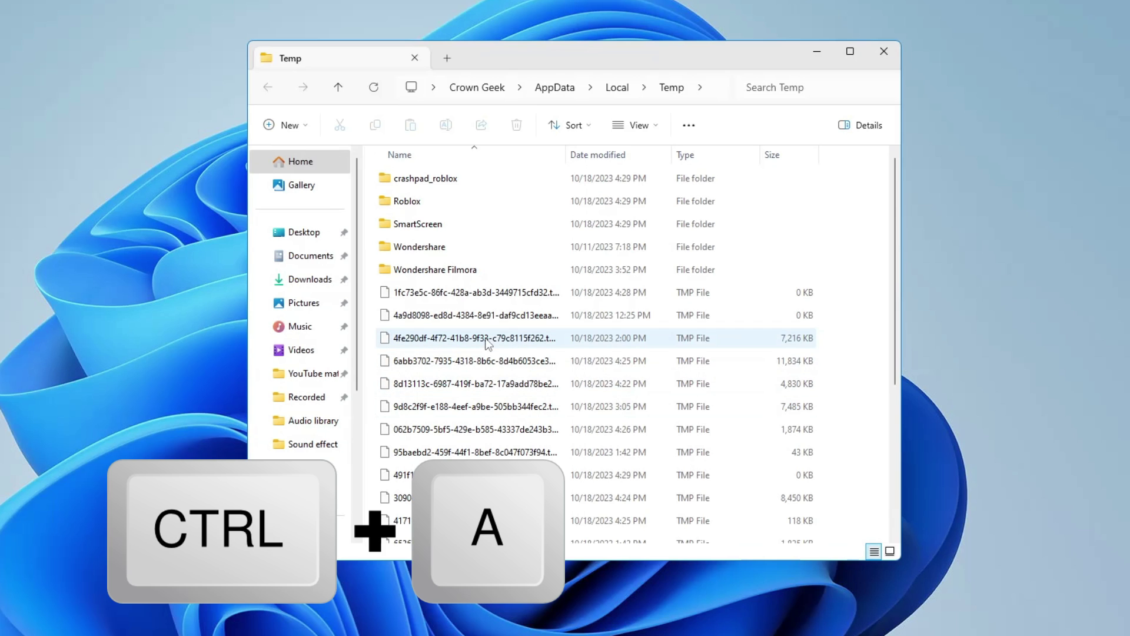
Permanently delete all 27 Temp items and close the folder window
key(ctrl+a)
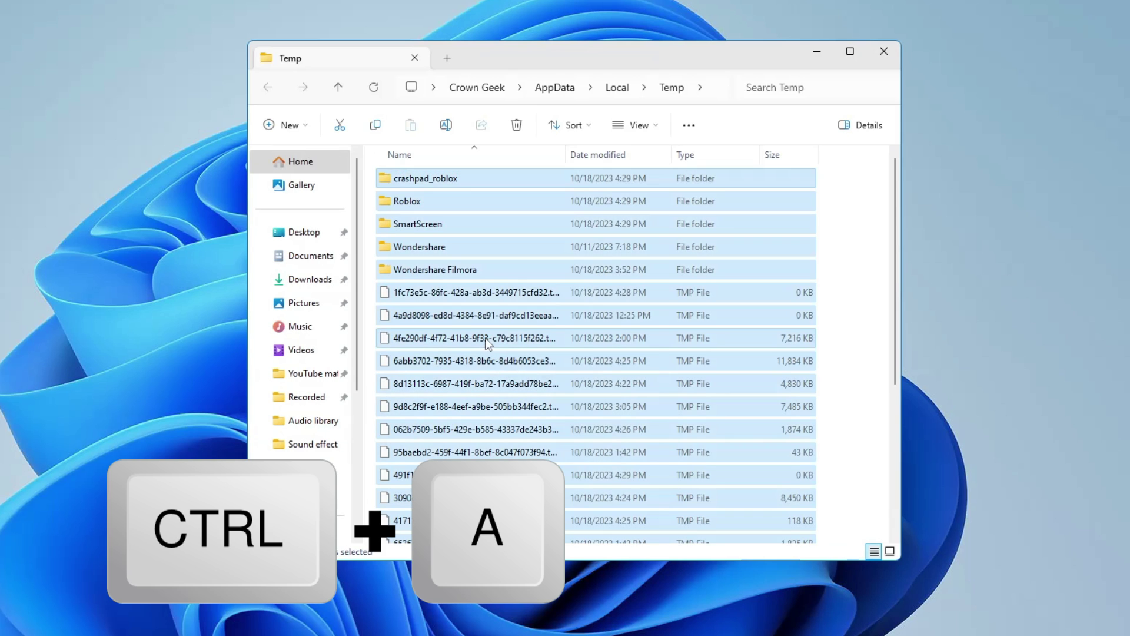
key(shift+Delete)
key(Return)
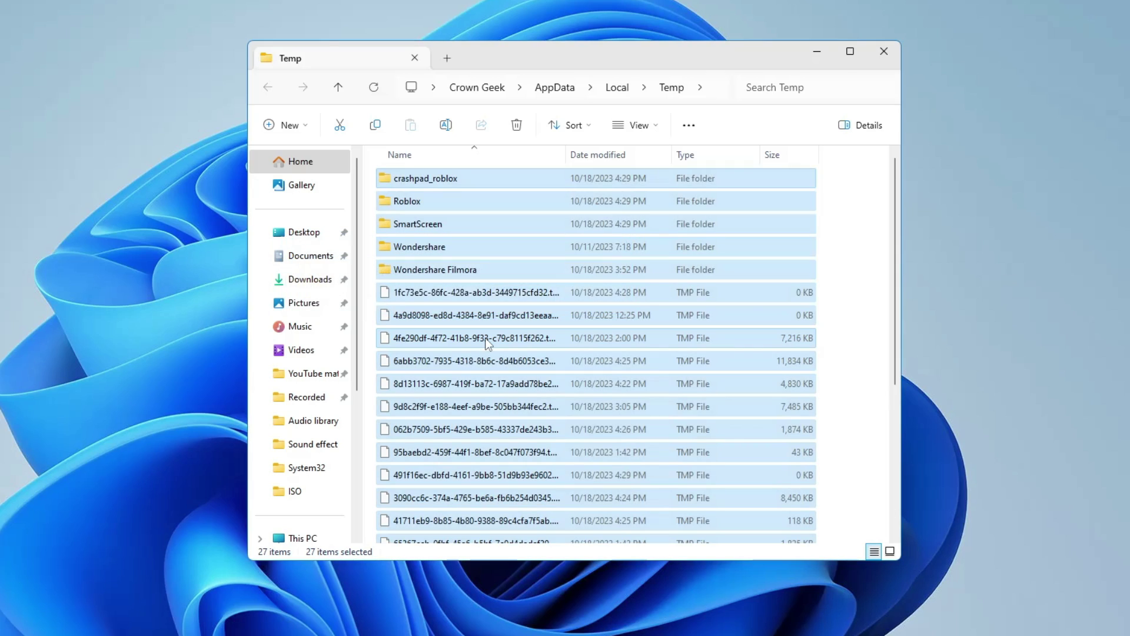
click(874, 55)
Open the %localappdata% folder from the Run prompt
key(super+x)
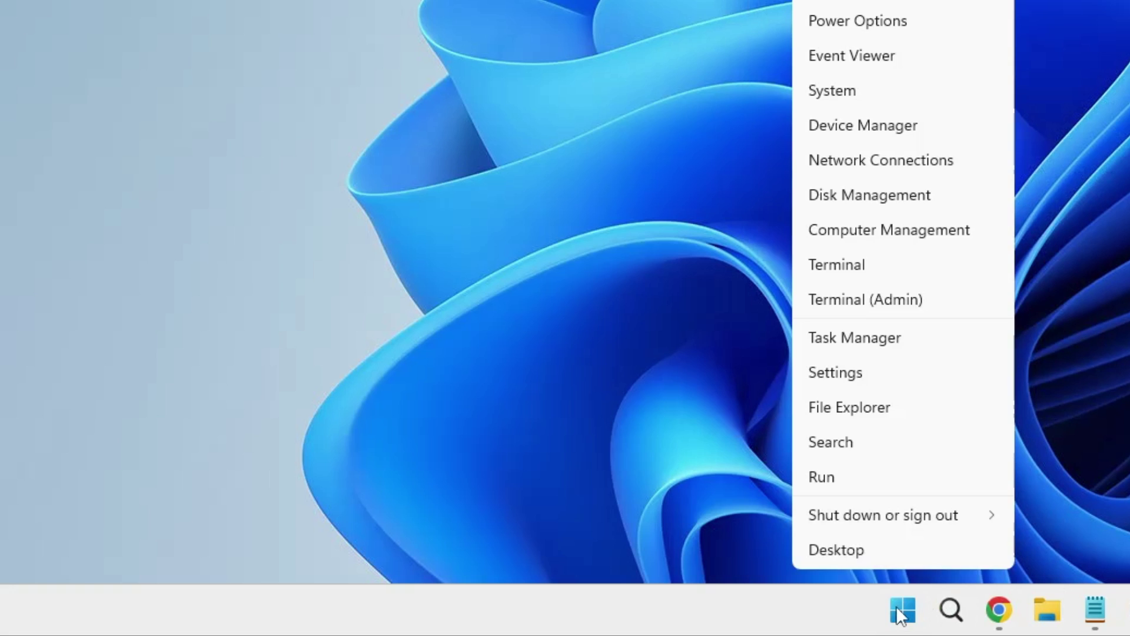
click(840, 479)
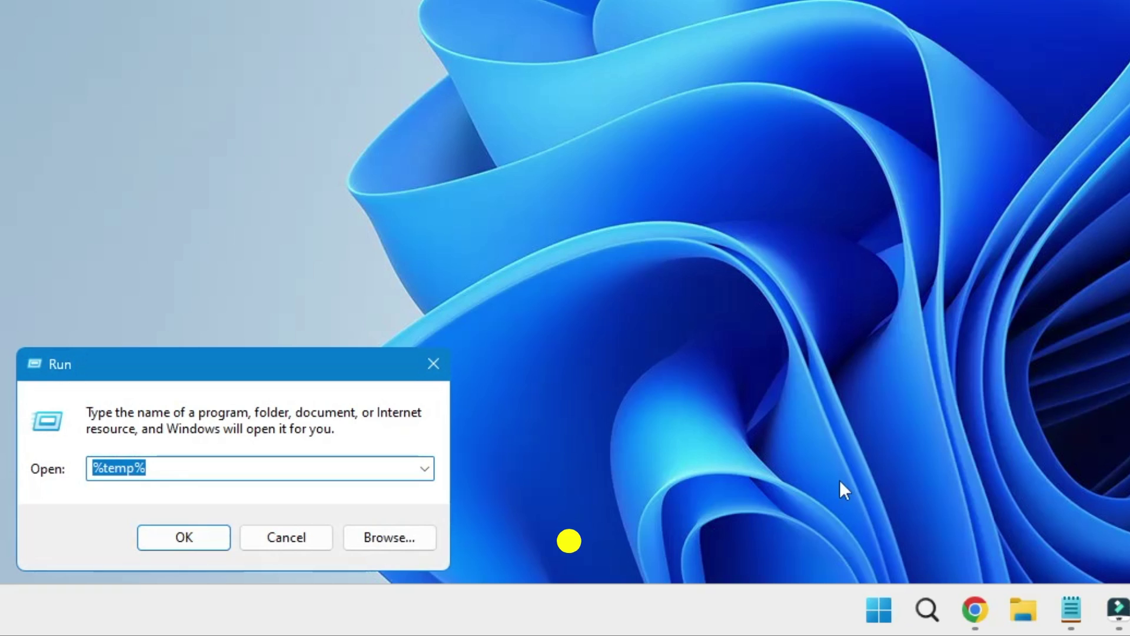
text(%)
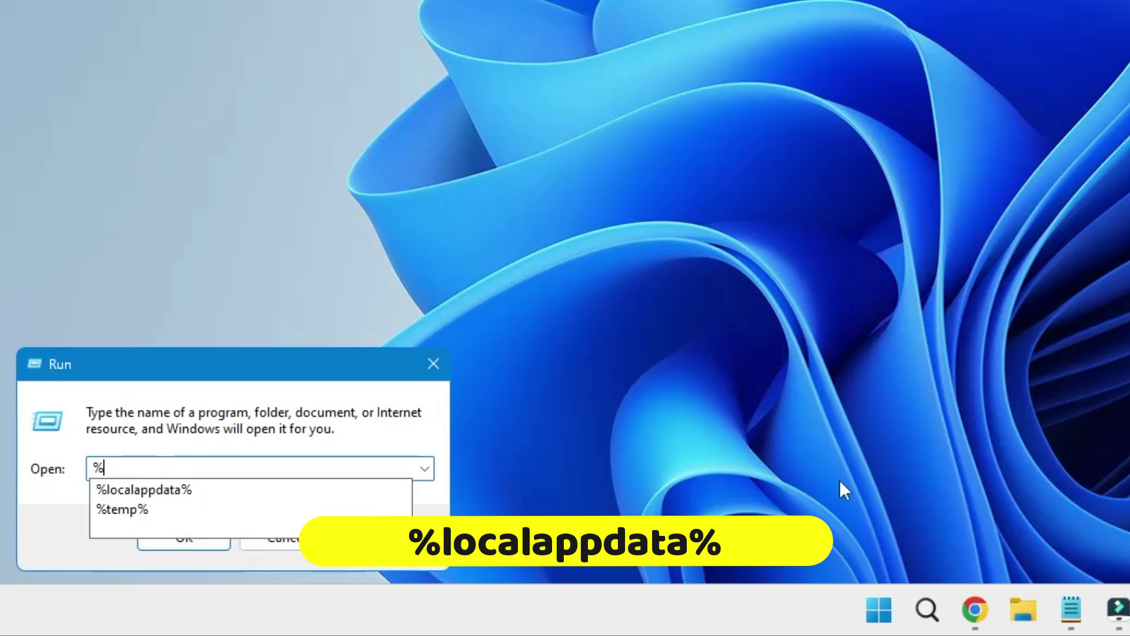
key(Down)
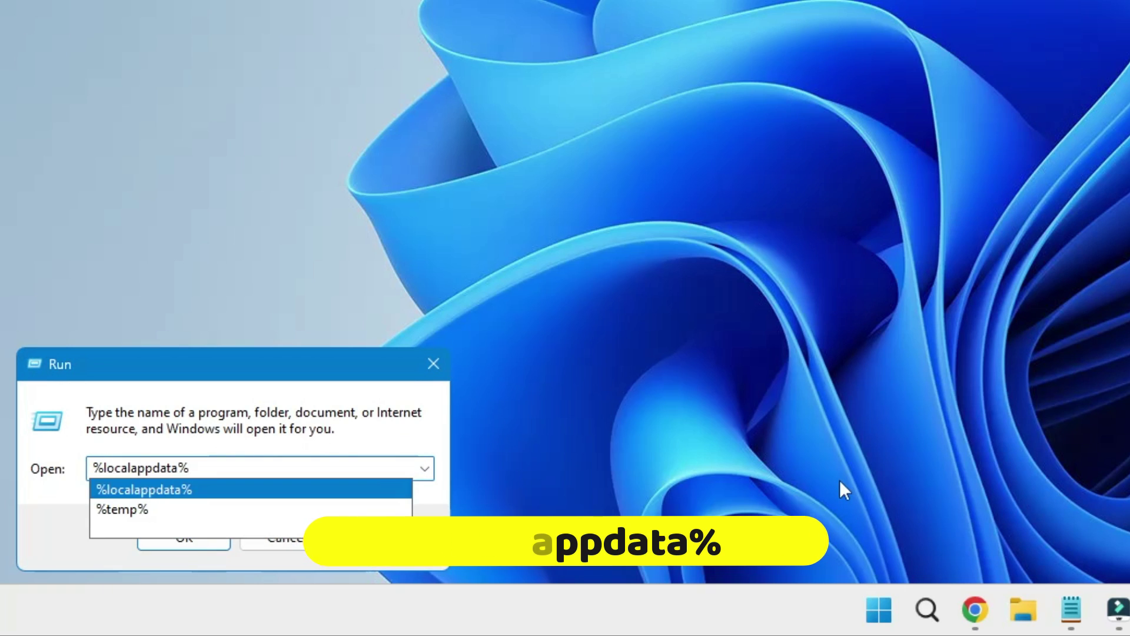
key(Return)
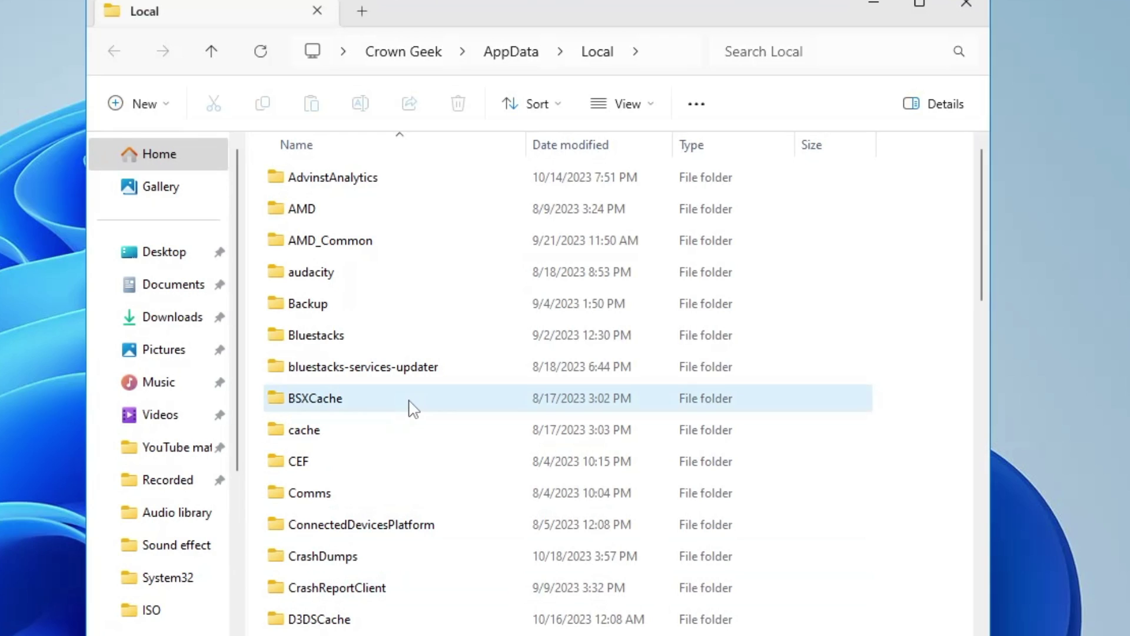
Delete the Roblox folder from AppData\Local
text(riot)
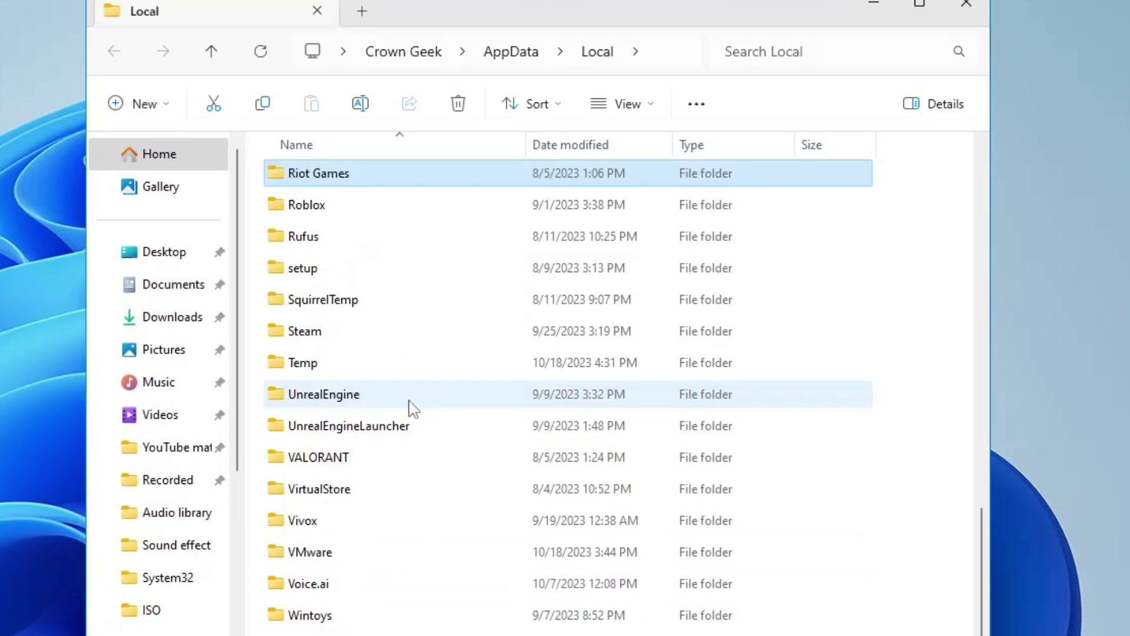
click(344, 217)
right_click(348, 218)
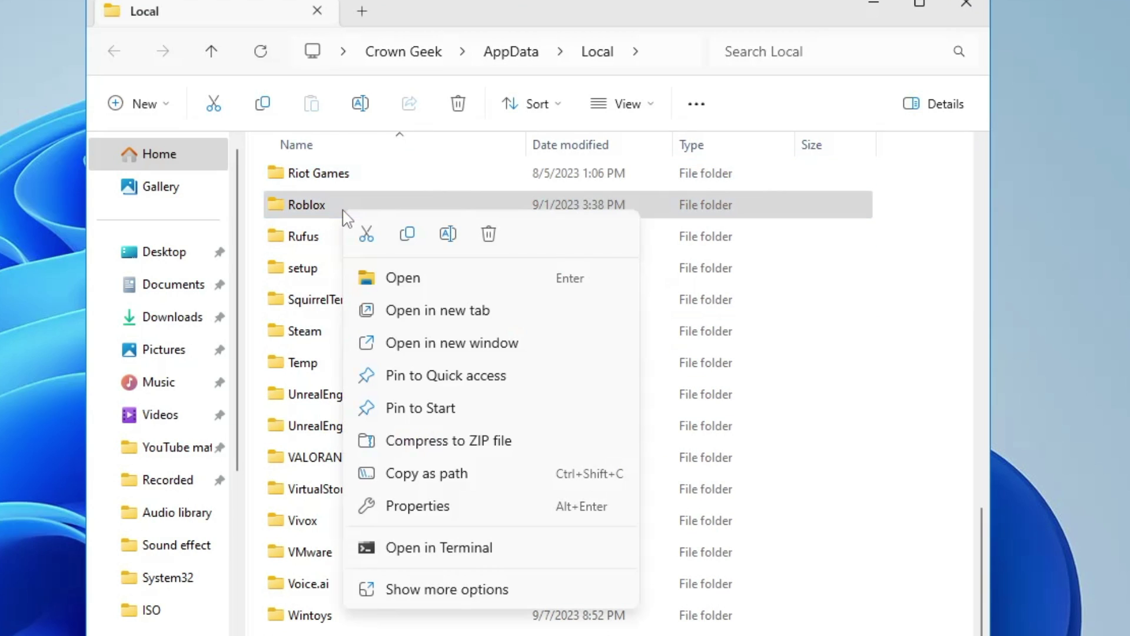
click(488, 234)
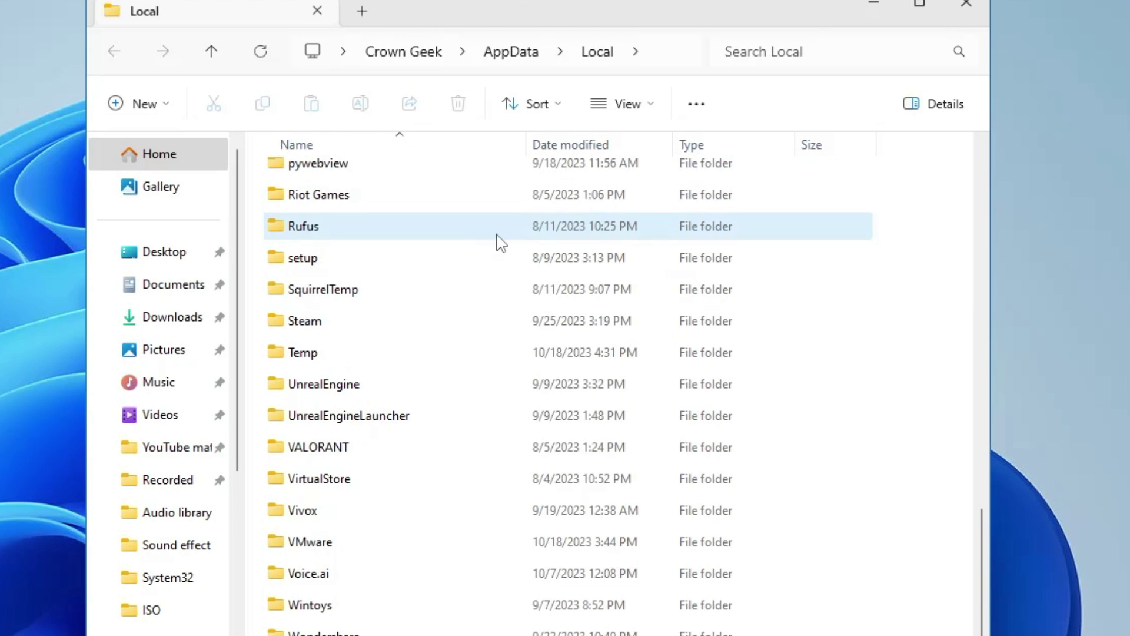
Close the app data window and open Programs and Features via appwiz.cpl
click(966, 5)
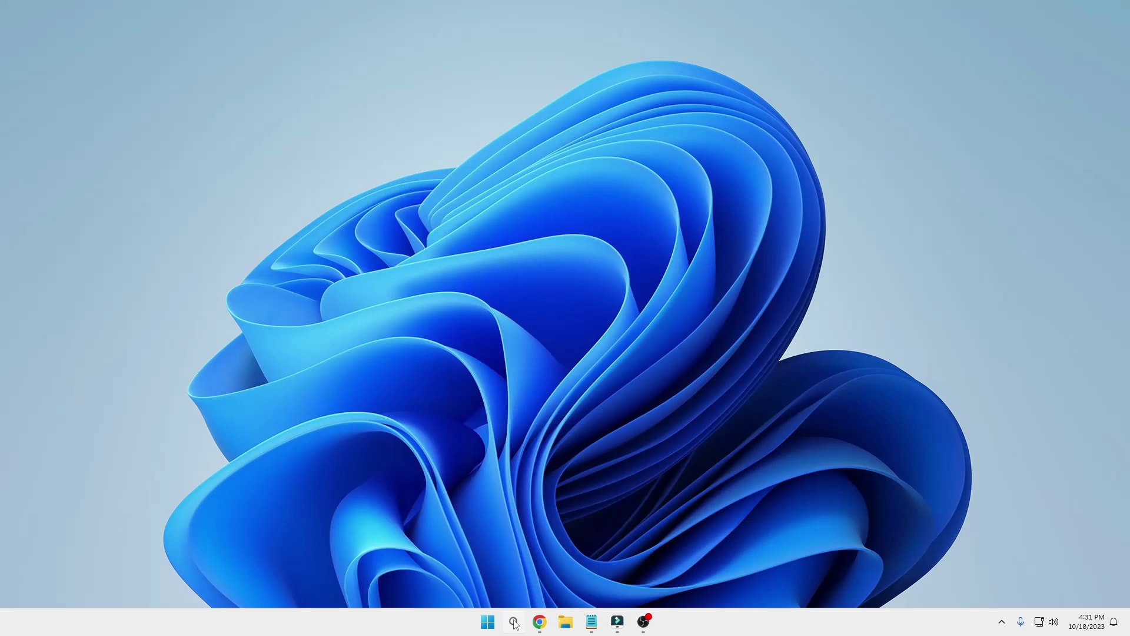
click(513, 621)
text(app)
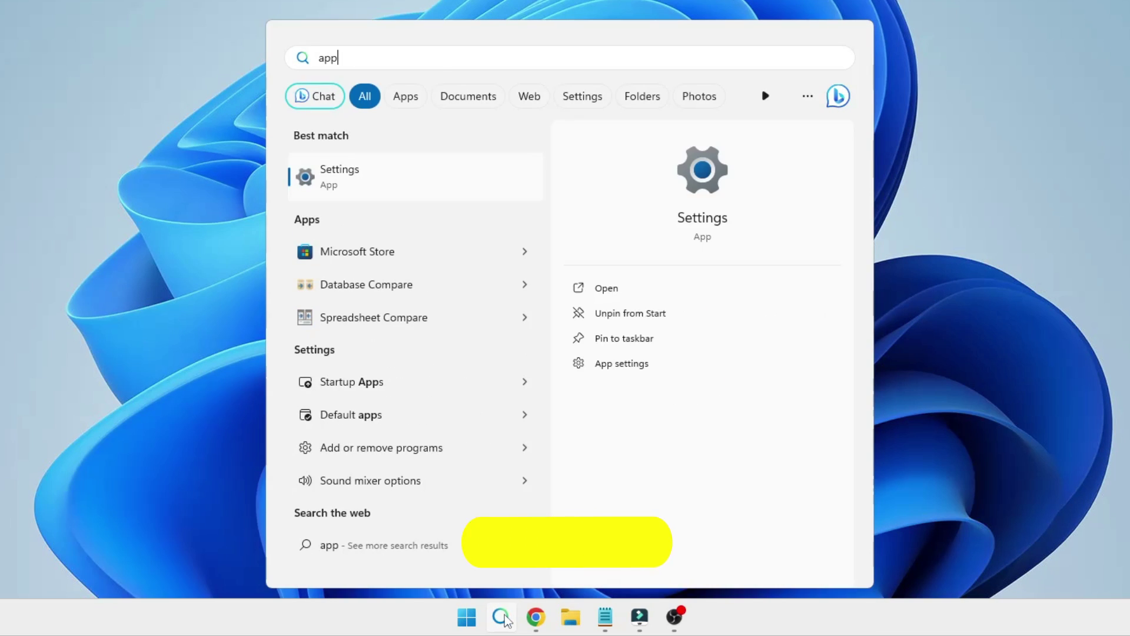
text(wiz.cpl.cpl)
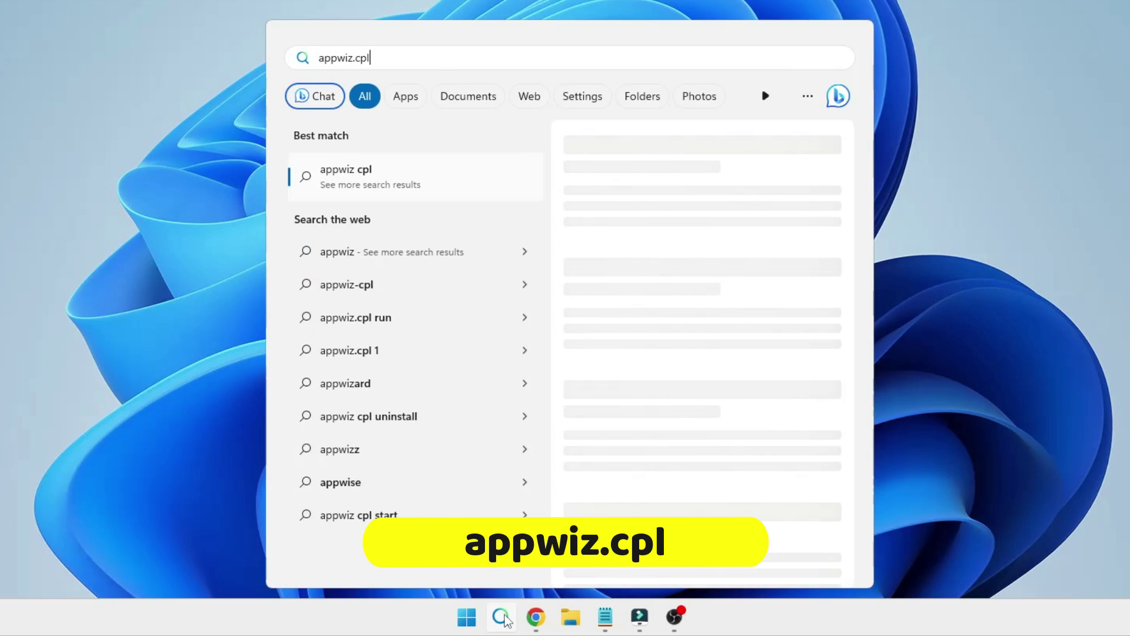
key(Return)
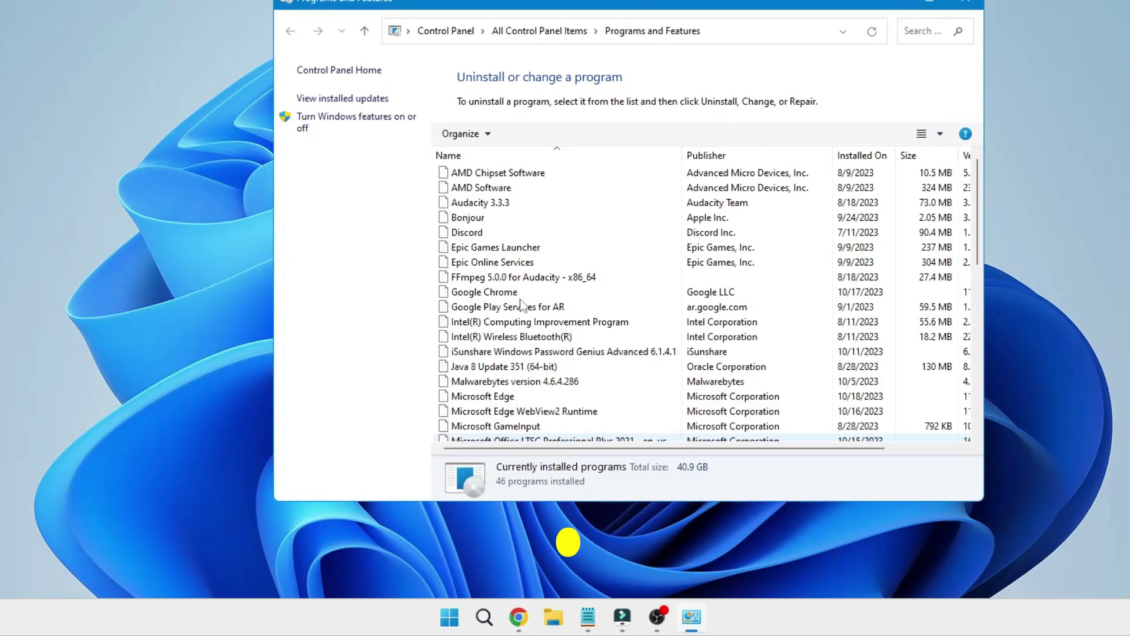
Uninstall Roblox Player, dismiss the finished message, and close Programs and Features
click(506, 248)
key(r)
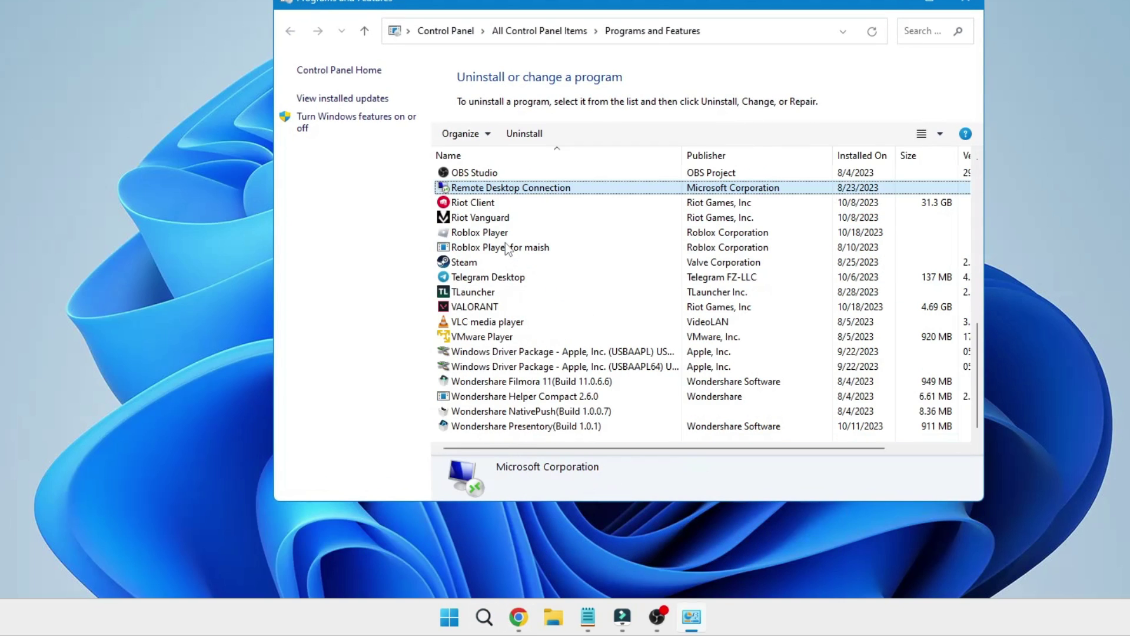
key(r)
key(r)
key(r)
right_click(482, 234)
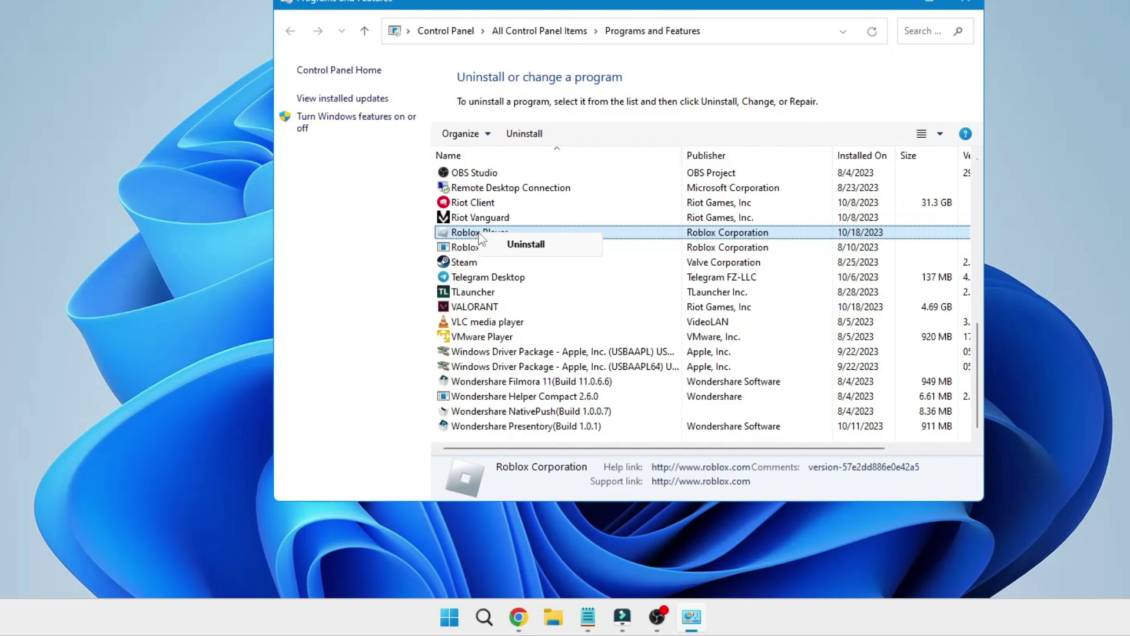
click(525, 244)
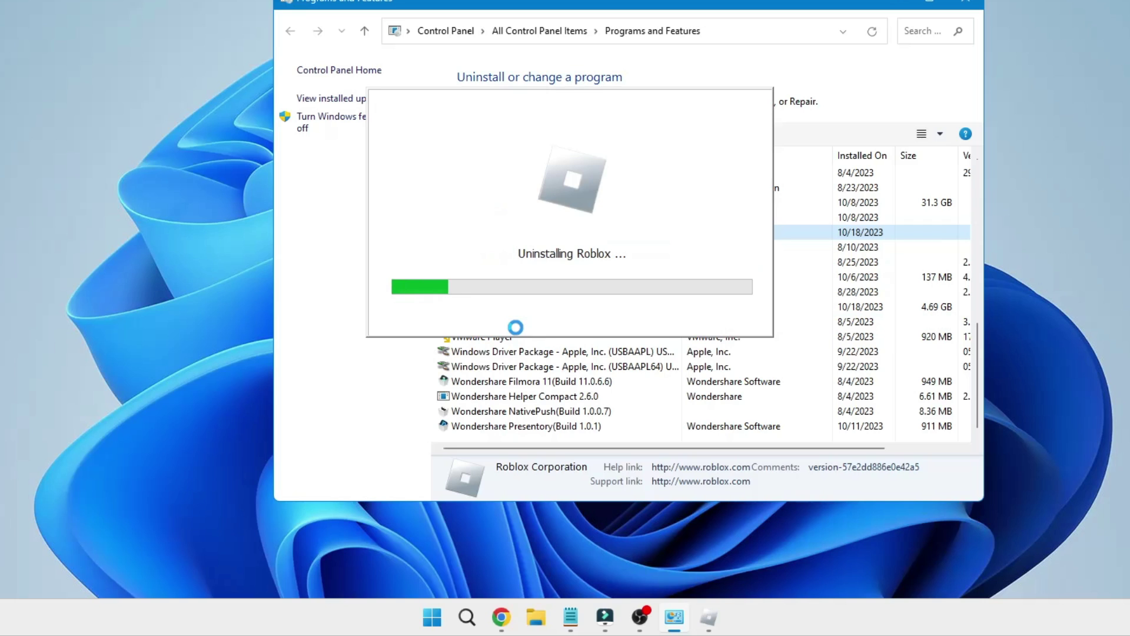
click(628, 257)
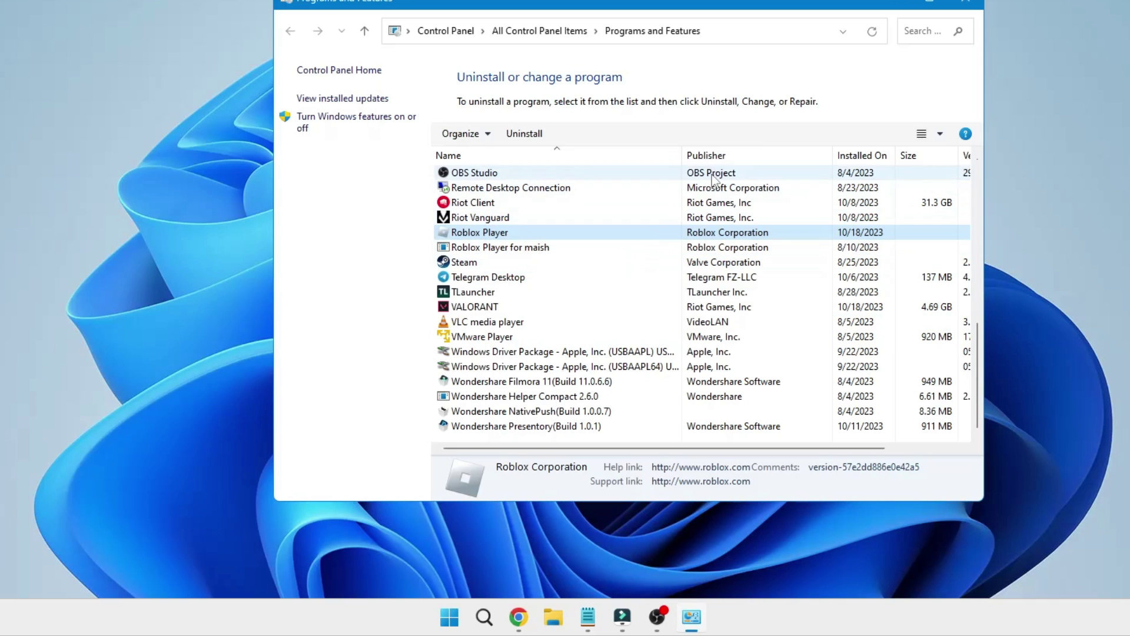
click(965, 3)
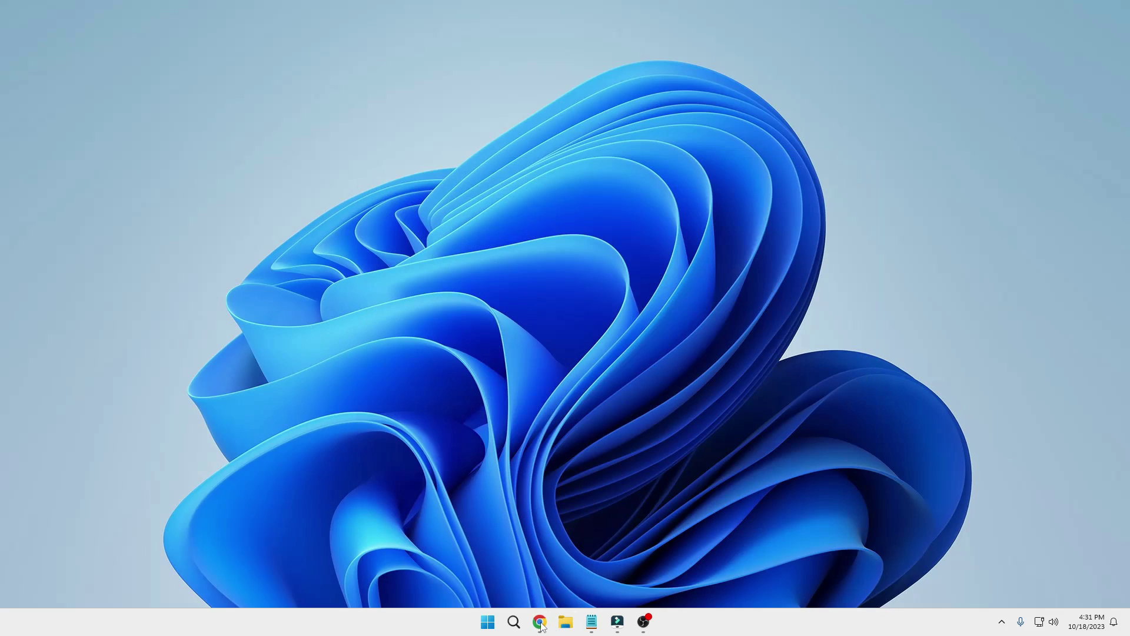
Press Play on Treasure Simulator in Chrome, then download and run RobloxPlayerInstaller.exe
mouse_move(542, 622)
click(578, 562)
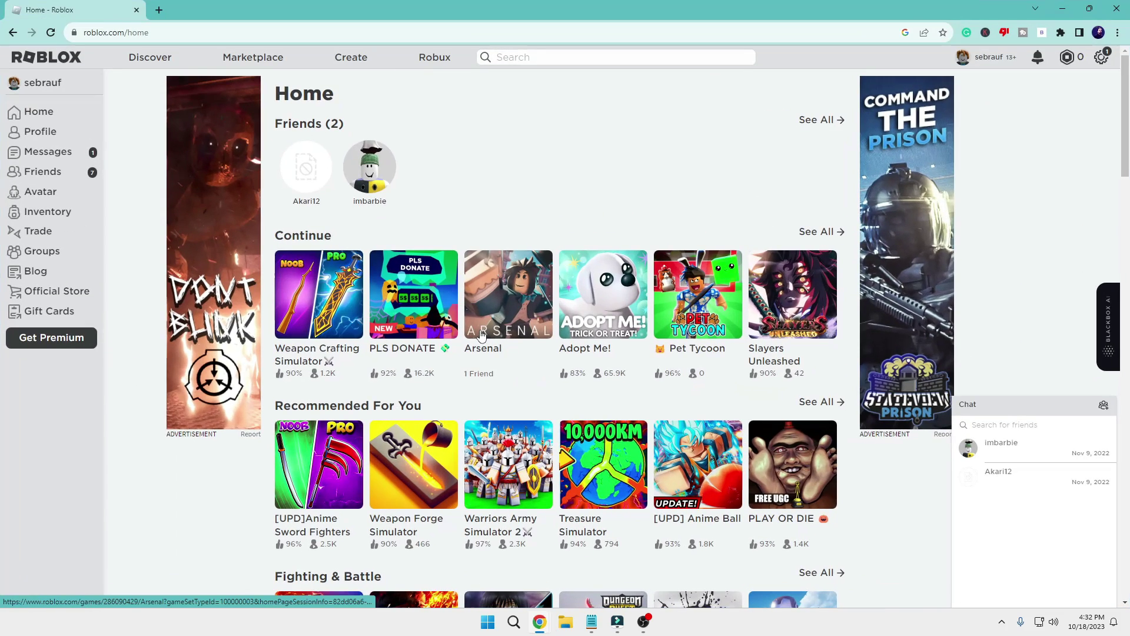
click(594, 450)
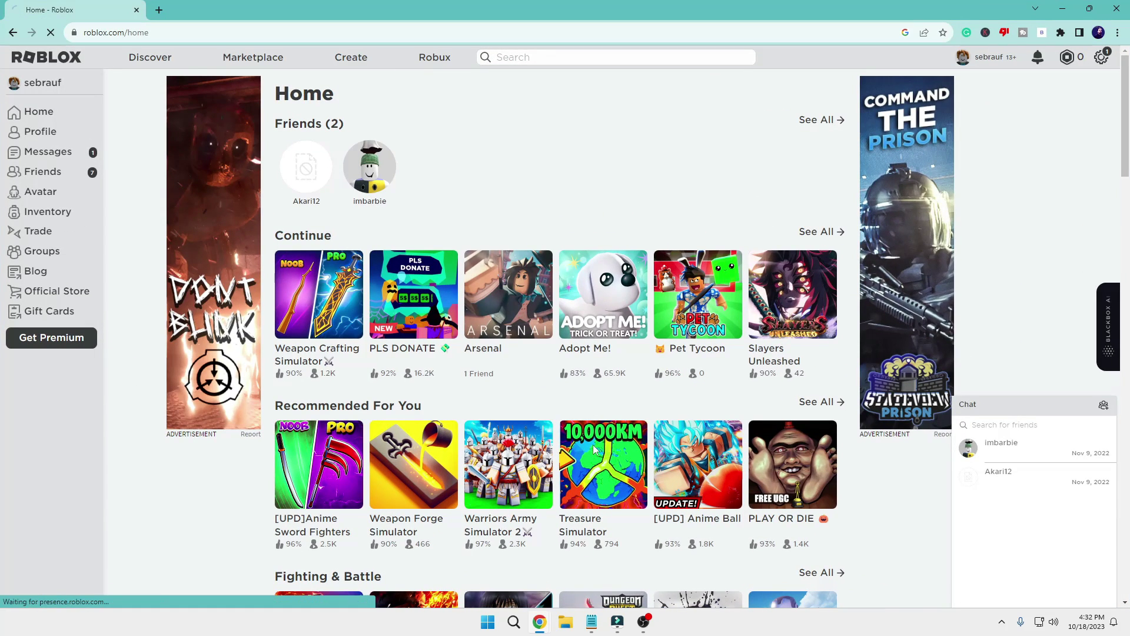
click(695, 291)
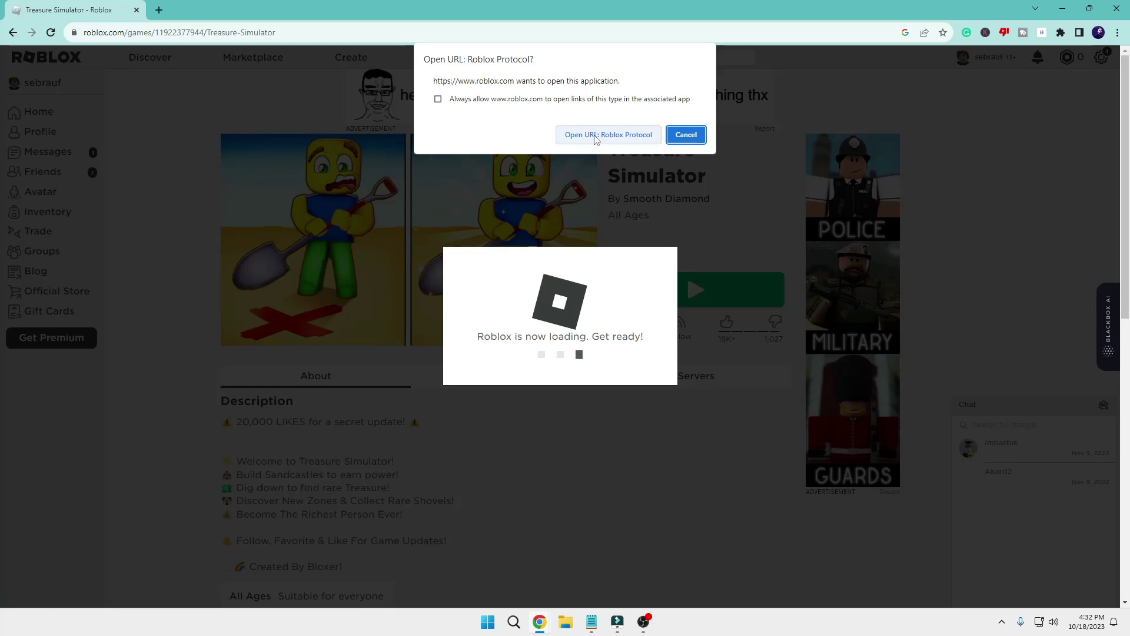
click(592, 134)
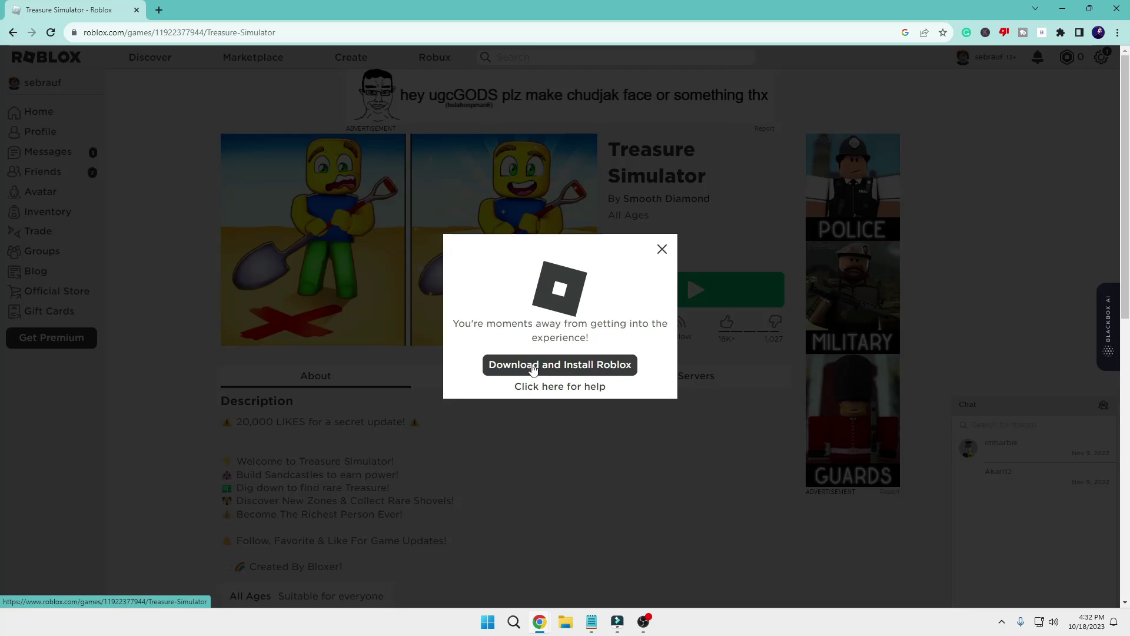
click(539, 367)
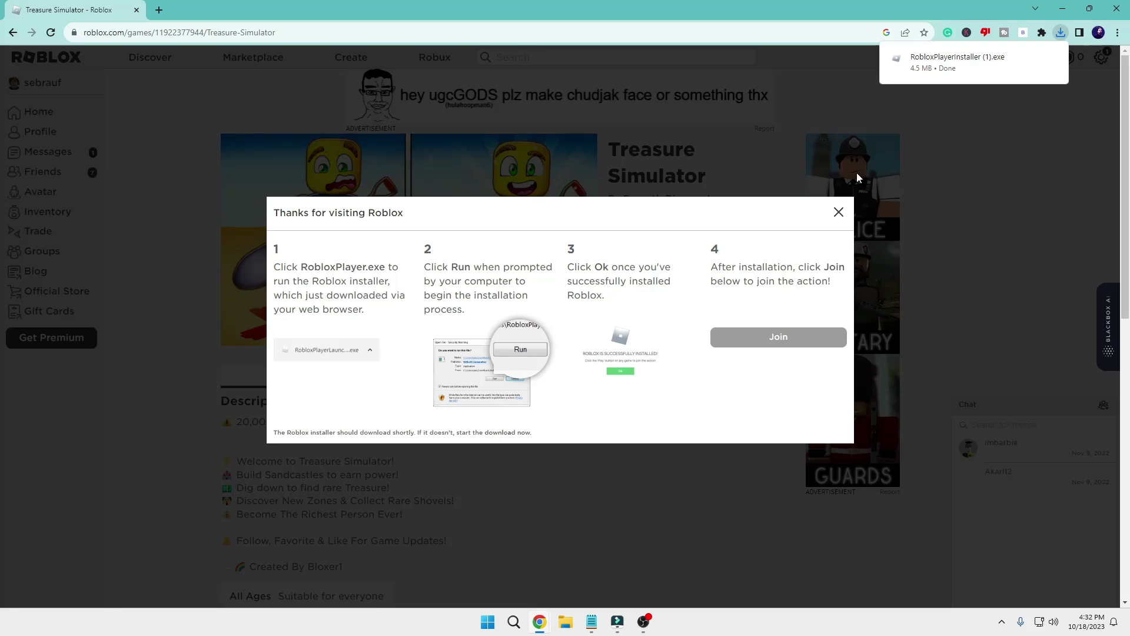
click(940, 62)
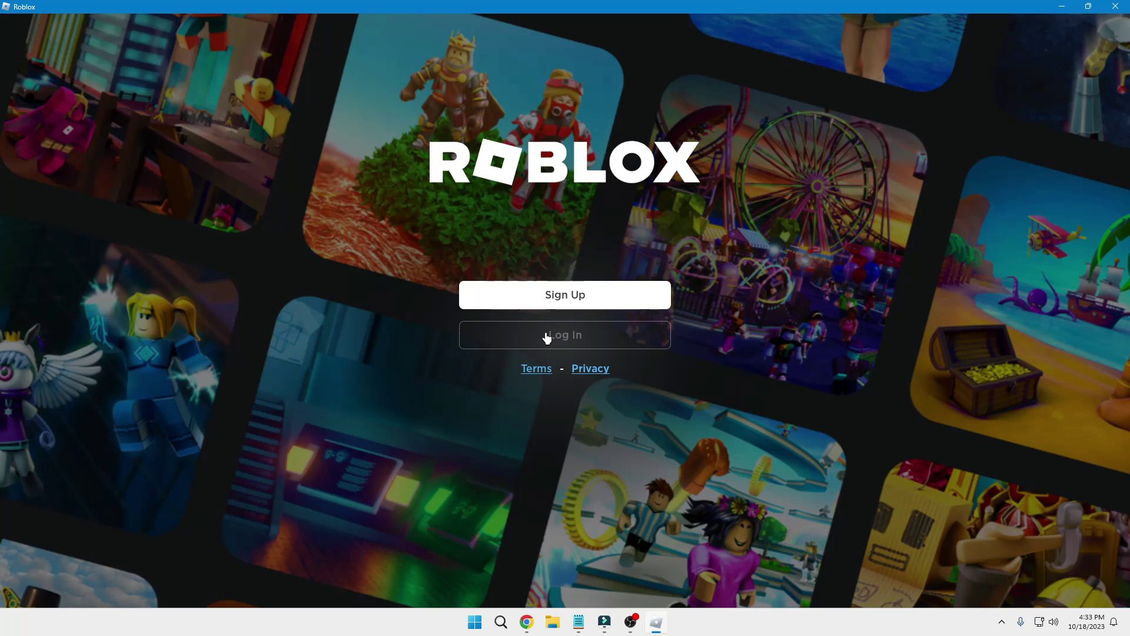
Log in to the Roblox account, then restore and re-maximize the Roblox window
click(546, 337)
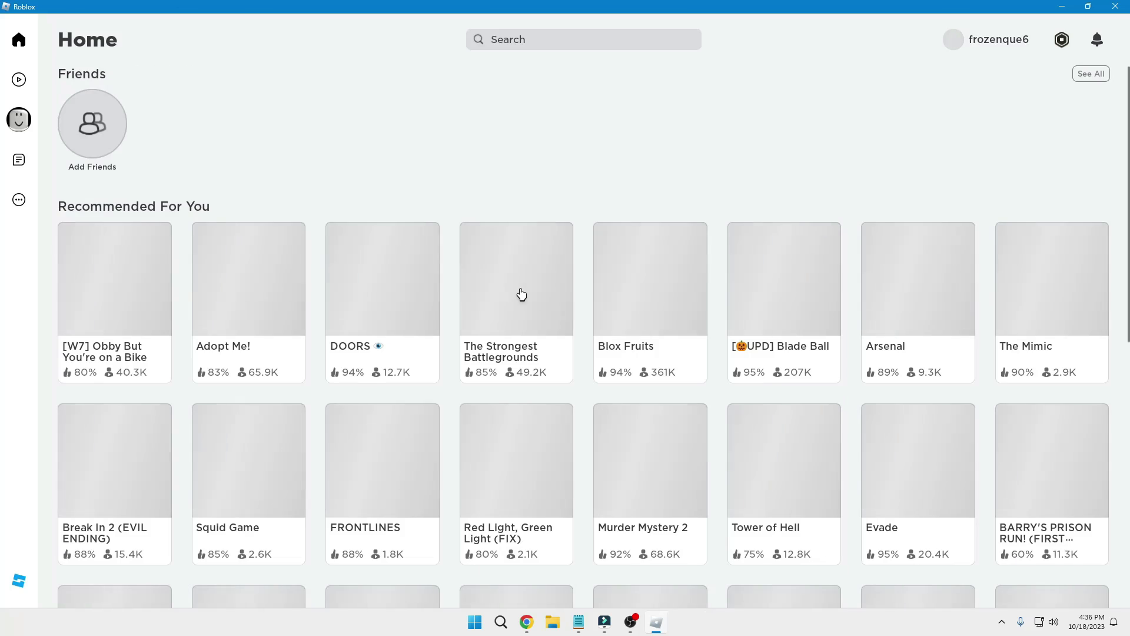
mouse_move(521, 268)
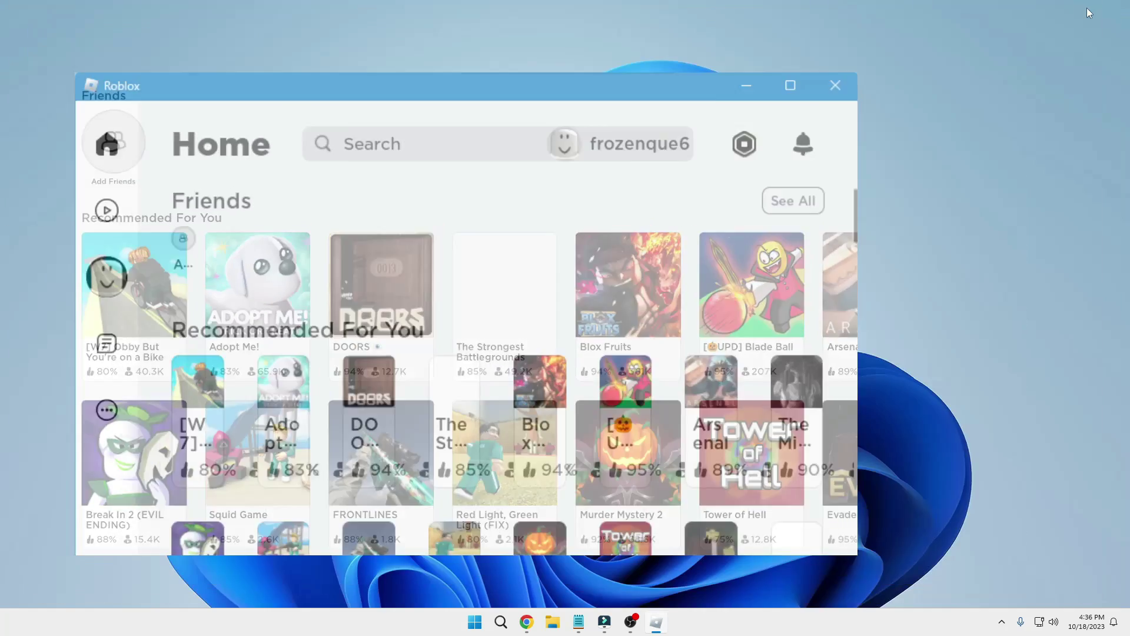
click(1087, 7)
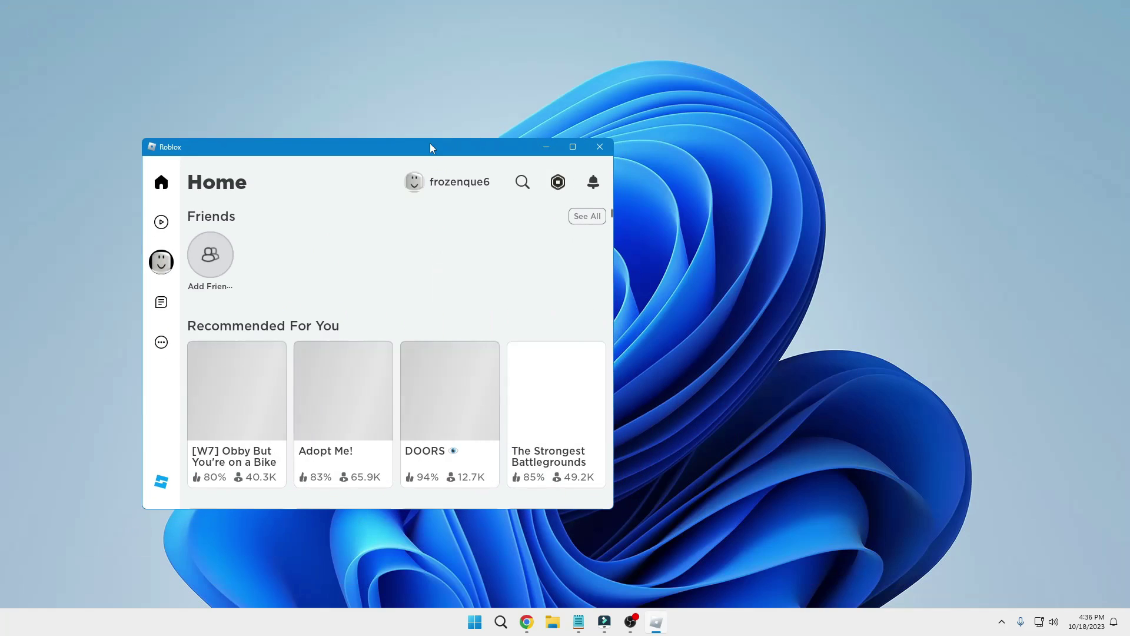
click(699, 147)
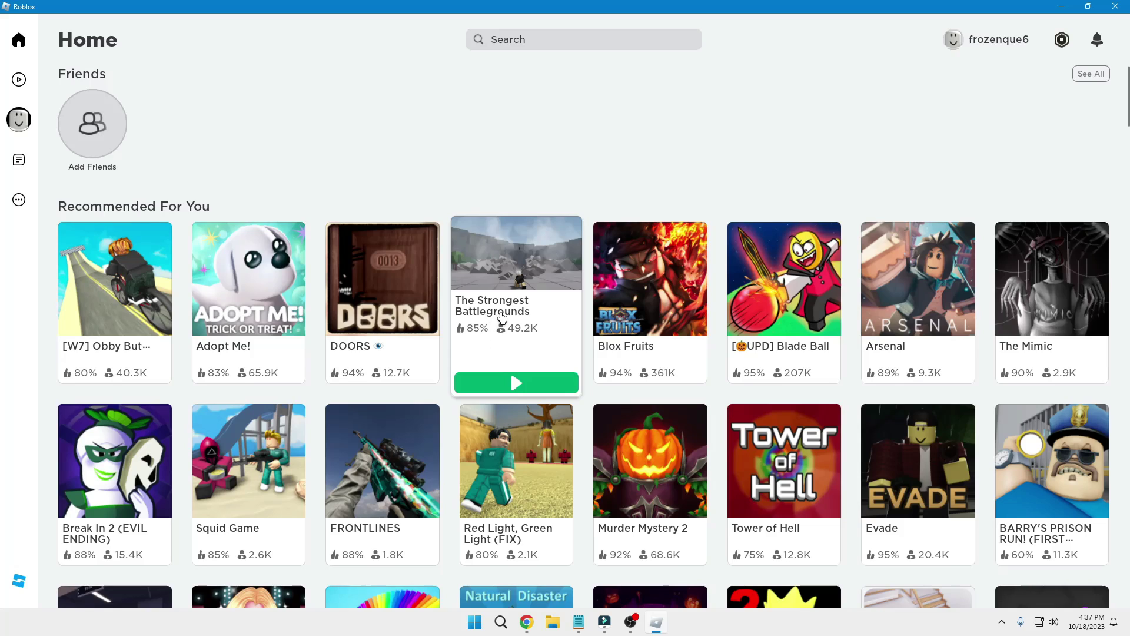
Minimize Roblox and search 'windows up' to open Windows Update settings
click(1063, 6)
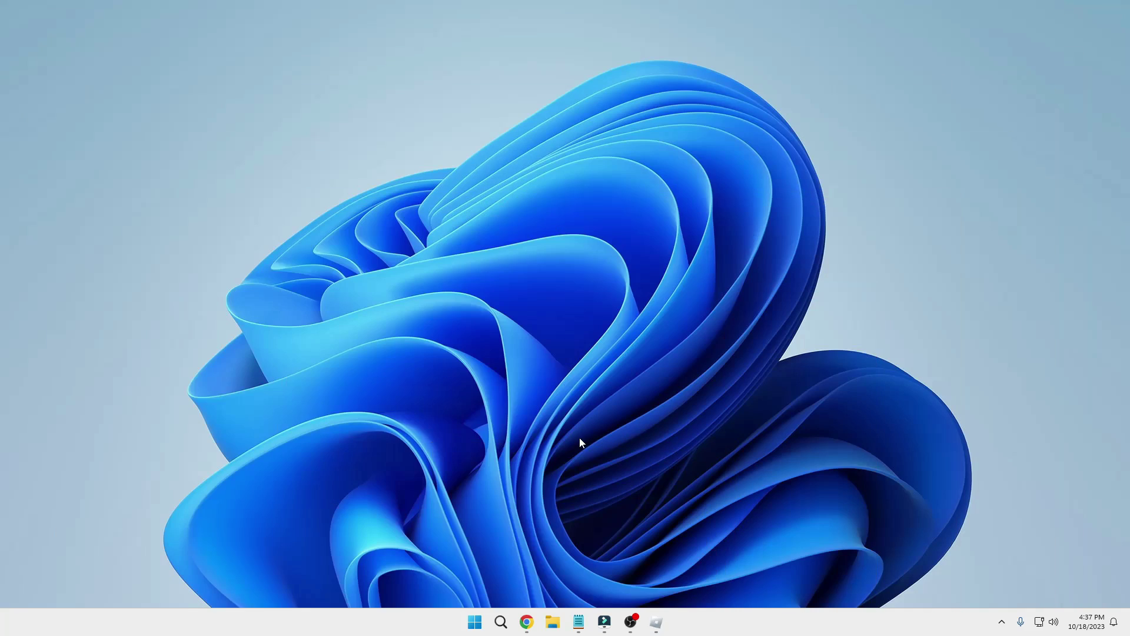
click(500, 621)
text(windows up)
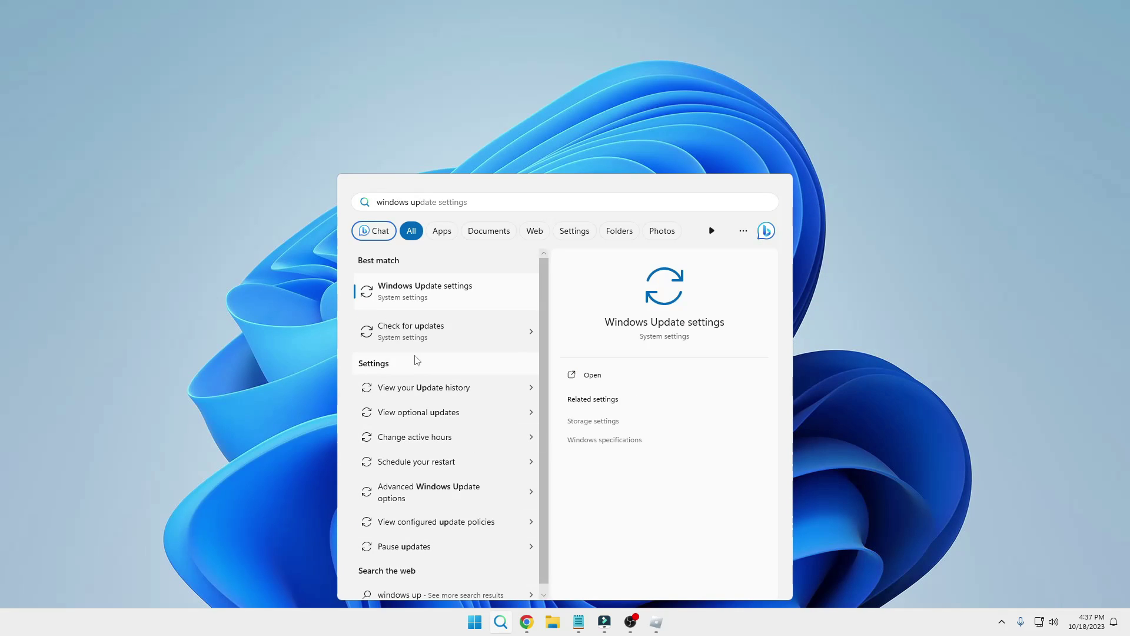
click(421, 328)
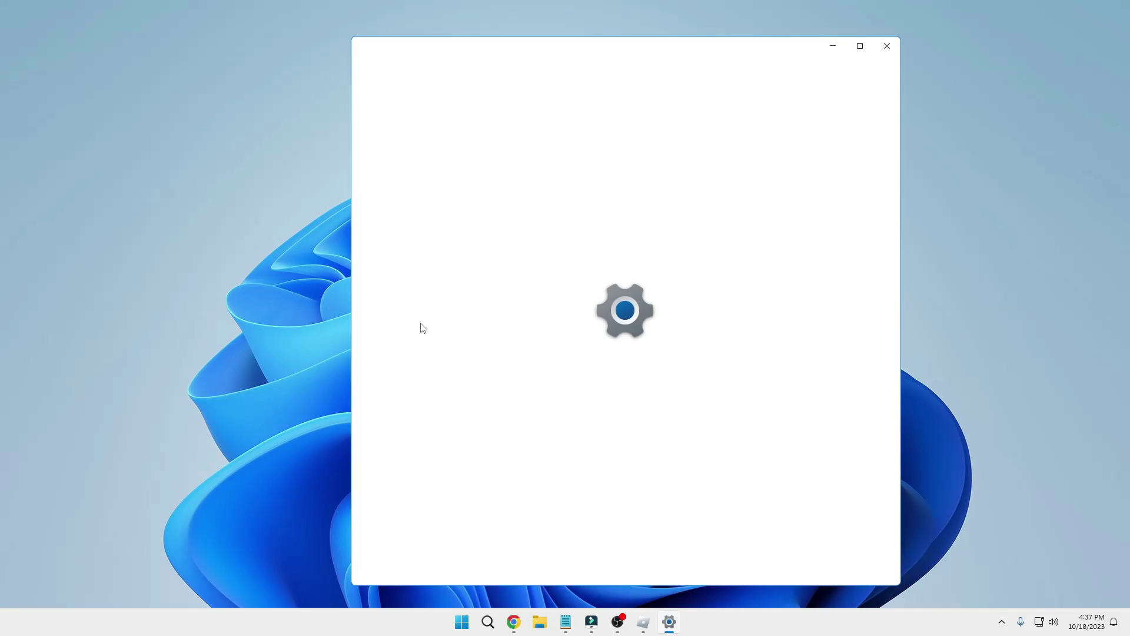